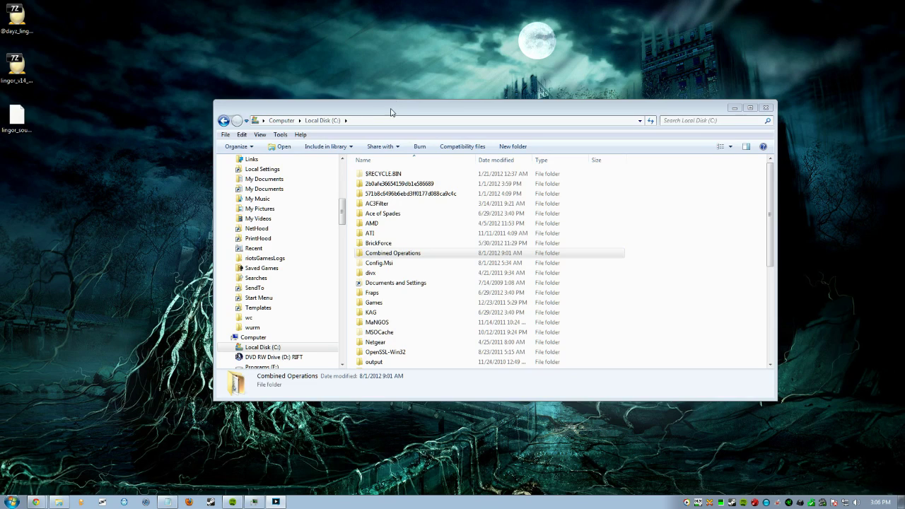
Drag the Local Disk (C:) Explorer window up toward the top-right of the screen
{"action": "left_click_drag", "start_coordinate": [391, 111], "coordinate": [515, 18]}
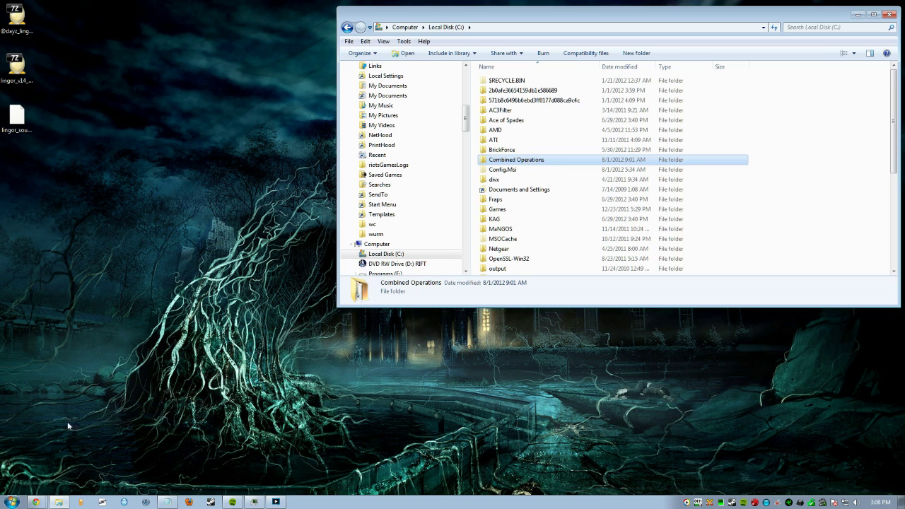
Open Programs (E:)\Program Files (x86)\Steam\steamapps\common in a second window placed lower-left
{"action": "left_click", "coordinate": [23, 502]}
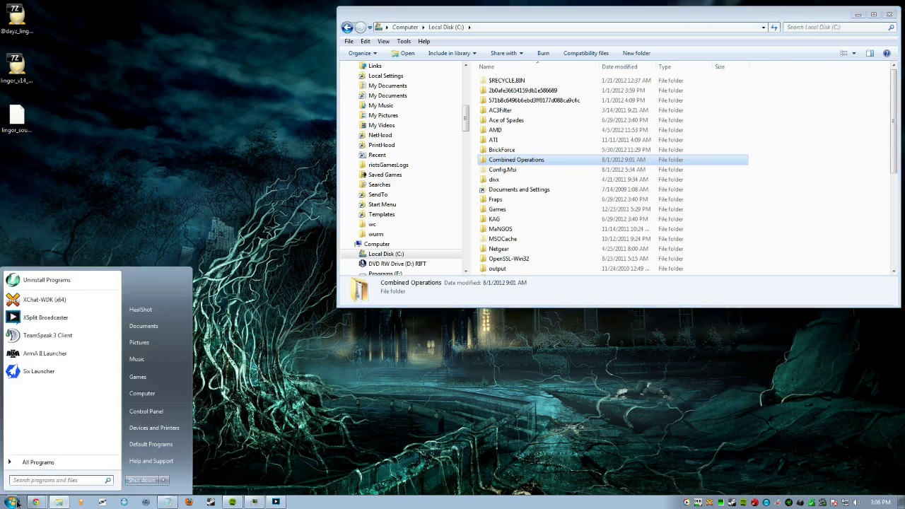
{"action": "left_click", "coordinate": [163, 395]}
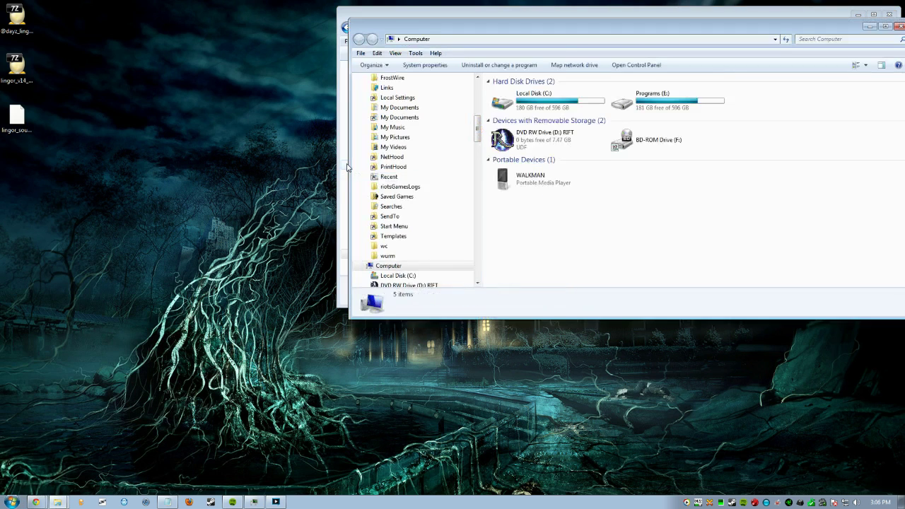
{"action": "double_click", "coordinate": [699, 105]}
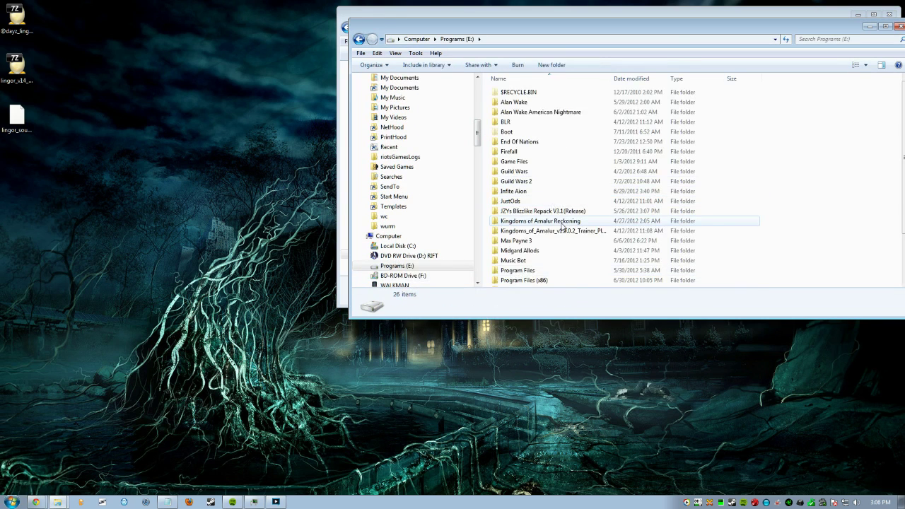
{"action": "scroll", "coordinate": [563, 224], "scroll_direction": "down", "scroll_amount": 2}
{"action": "double_click", "coordinate": [537, 225]}
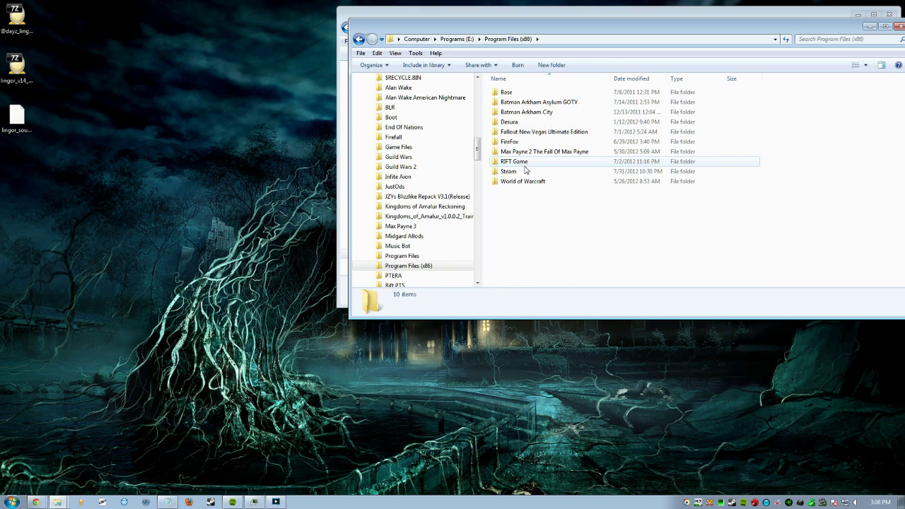
{"action": "double_click", "coordinate": [524, 171]}
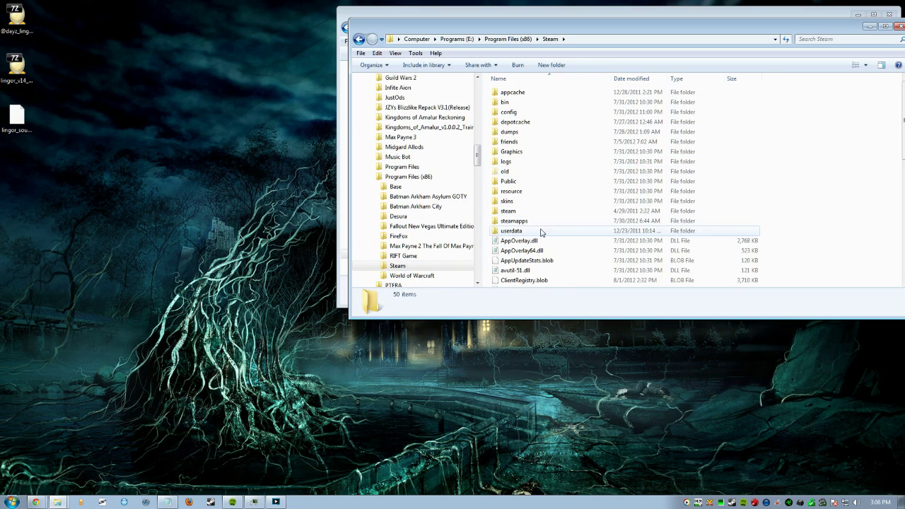
{"action": "double_click", "coordinate": [520, 221]}
{"action": "left_click", "coordinate": [521, 94]}
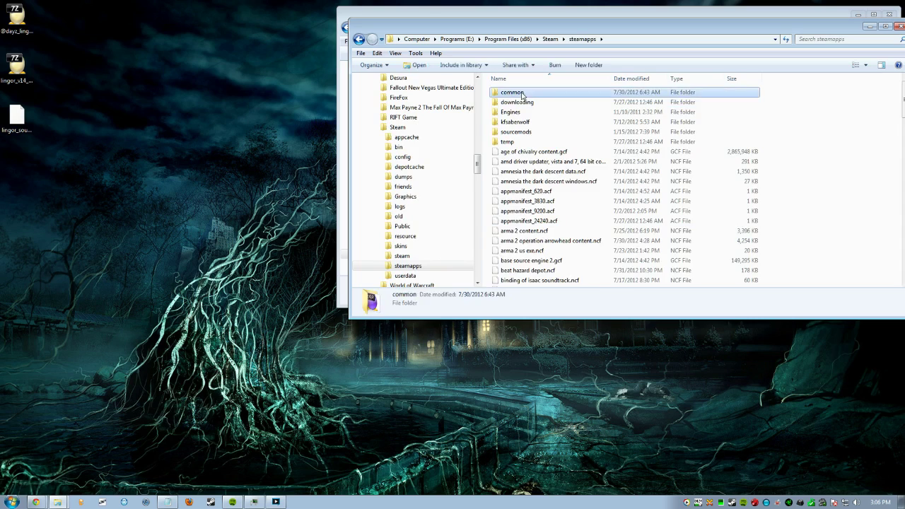
{"action": "double_click", "coordinate": [522, 94]}
{"action": "left_click_drag", "start_coordinate": [568, 27], "coordinate": [244, 153]}
{"action": "left_click", "coordinate": [563, 21]}
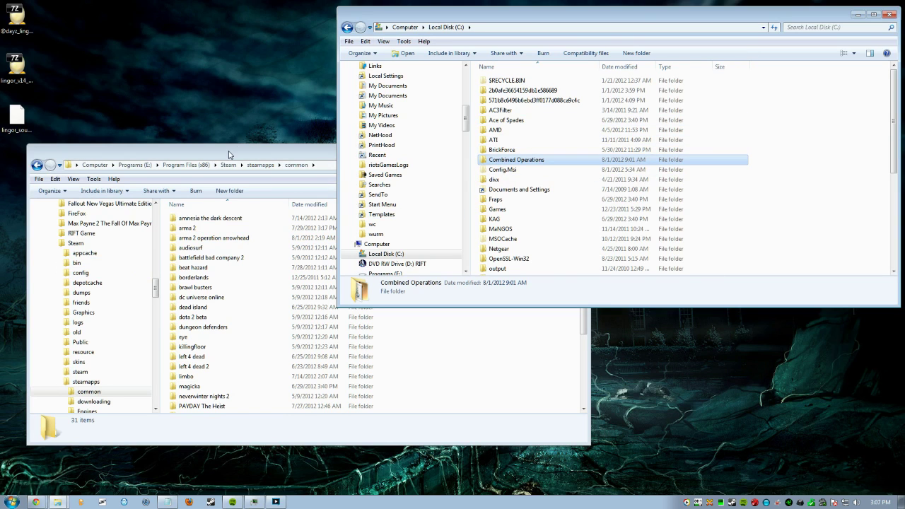
Create a new desktop folder and rename it 'Combined operations'
{"action": "left_click_drag", "start_coordinate": [229, 154], "coordinate": [541, 102]}
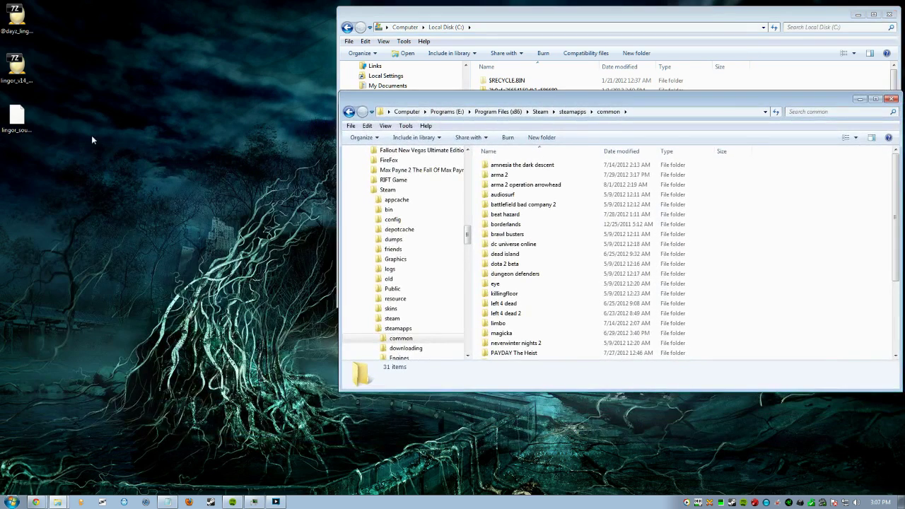
{"action": "right_click", "coordinate": [120, 99]}
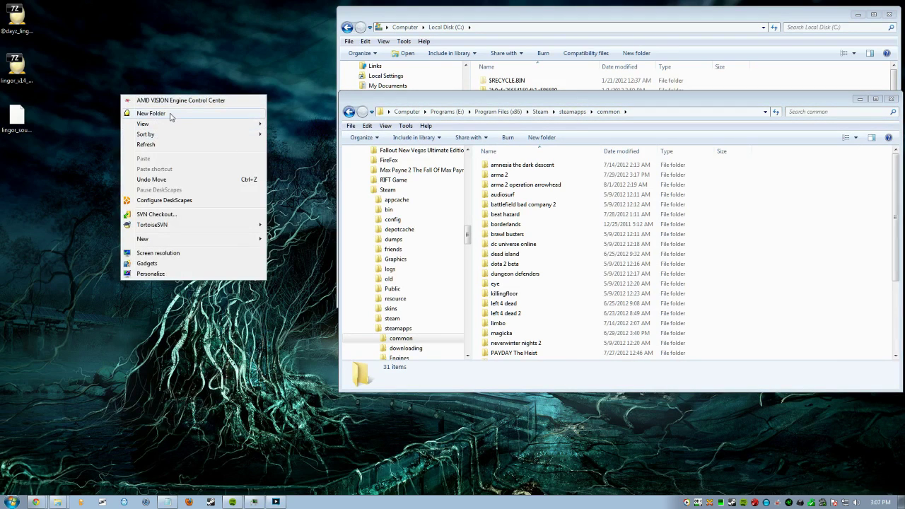
{"action": "left_click", "coordinate": [170, 114]}
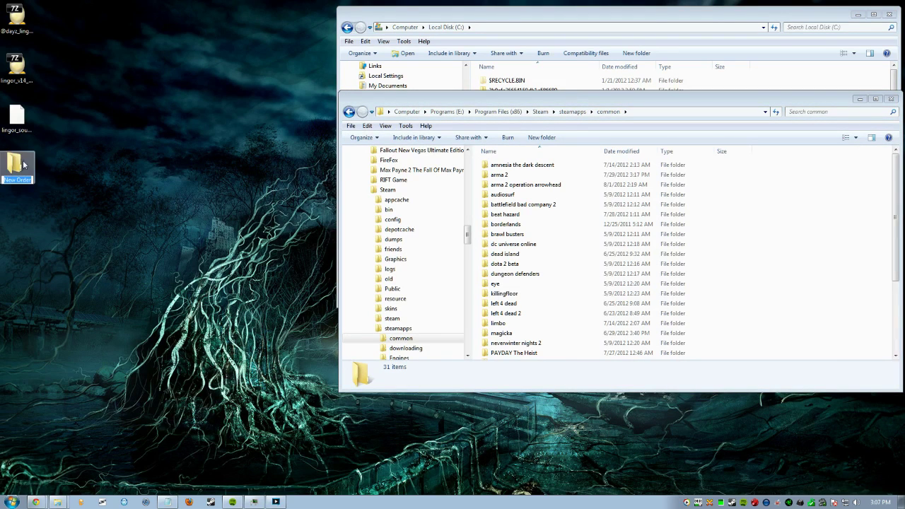
{"action": "key", "text": "Return"}
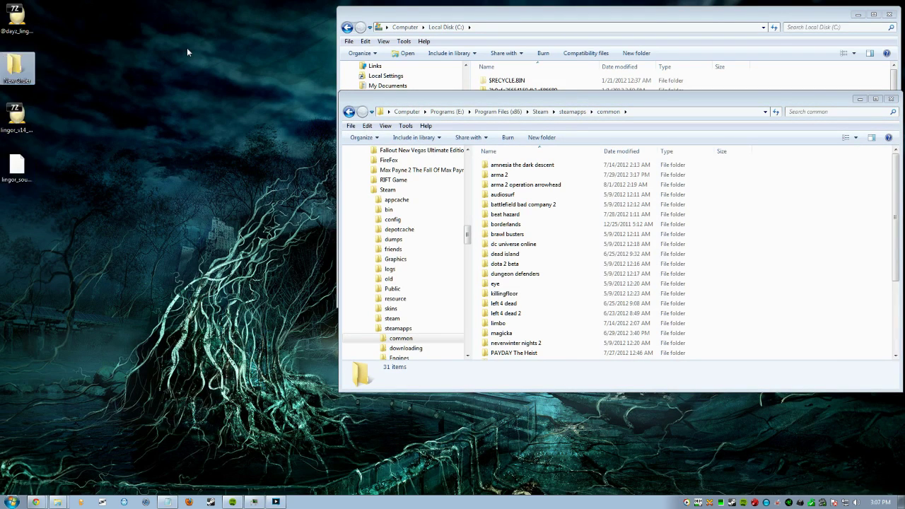
{"action": "right_click", "coordinate": [22, 80]}
{"action": "left_click", "coordinate": [69, 407]}
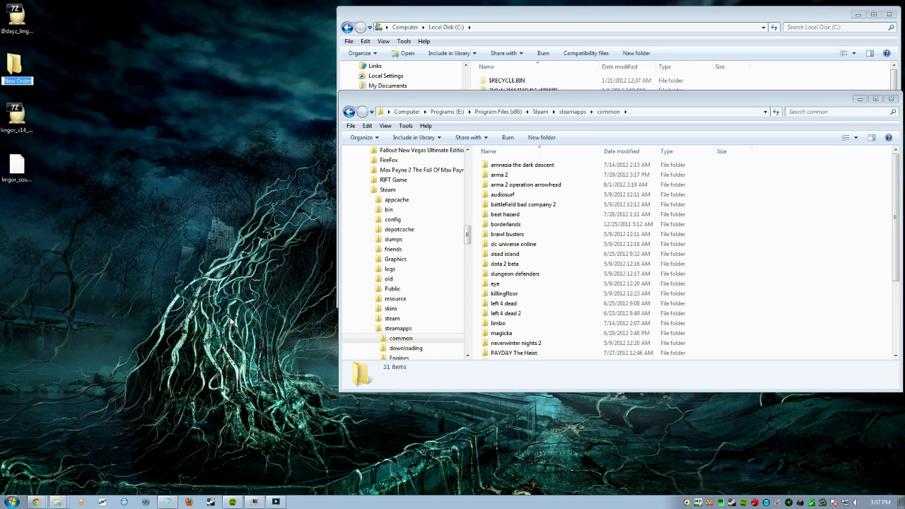
{"action": "type", "text": "Combined operations"}
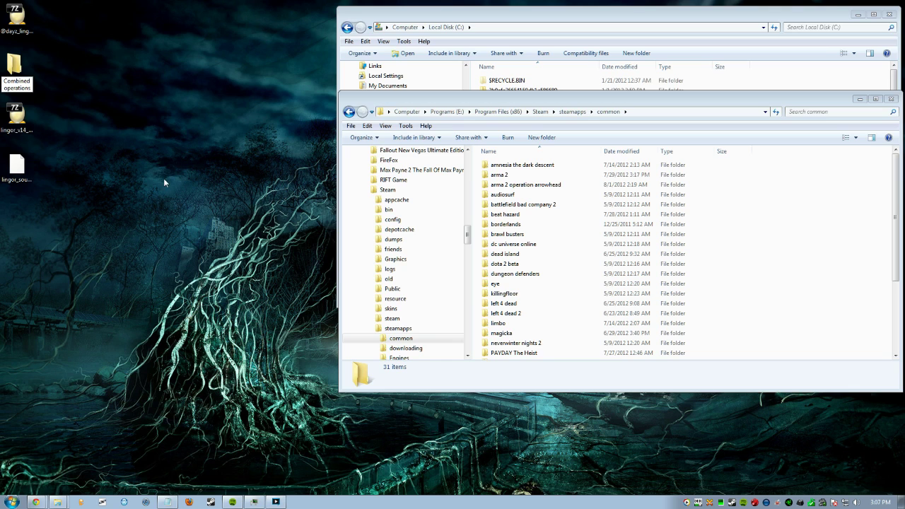
{"action": "key", "text": "Return"}
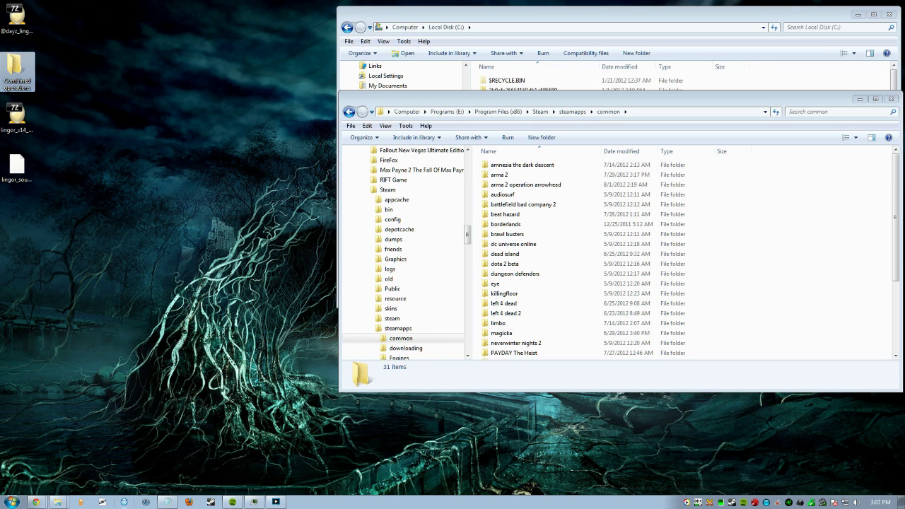
{"action": "left_click", "coordinate": [860, 99]}
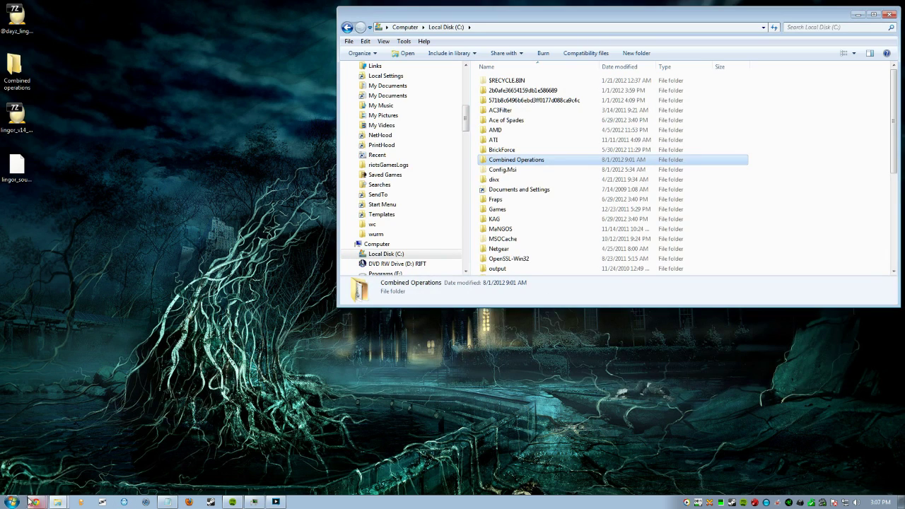
Open a new Explorer window and look inside the arma 2 folder
{"action": "left_click", "coordinate": [58, 501]}
{"action": "middle_click", "coordinate": [56, 500]}
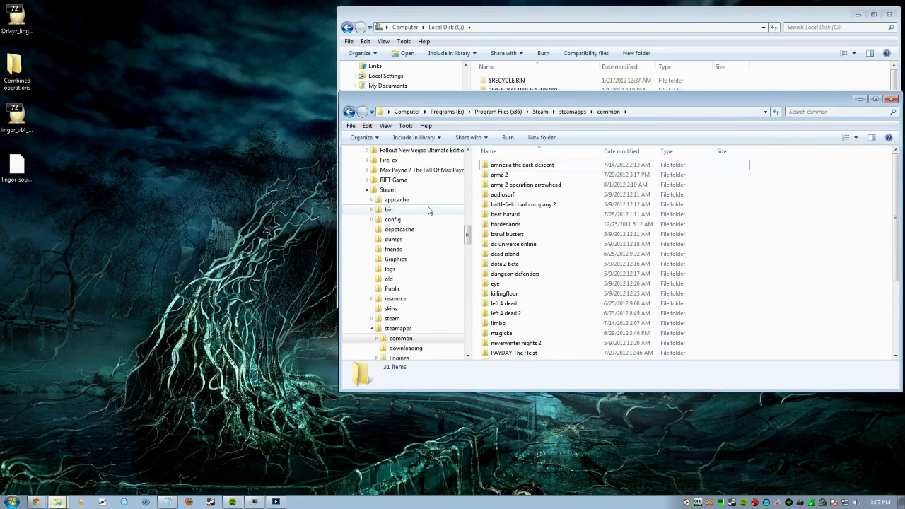
{"action": "left_click", "coordinate": [507, 175]}
{"action": "double_click", "coordinate": [506, 175]}
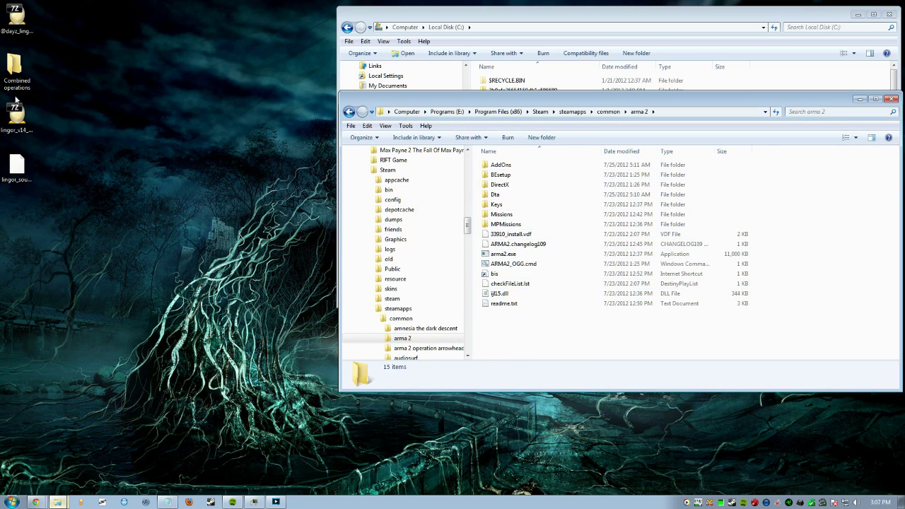
Open the empty desktop Combined operations folder, minimize it, and close the arma 2 window
{"action": "left_click", "coordinate": [23, 58]}
{"action": "double_click", "coordinate": [23, 58]}
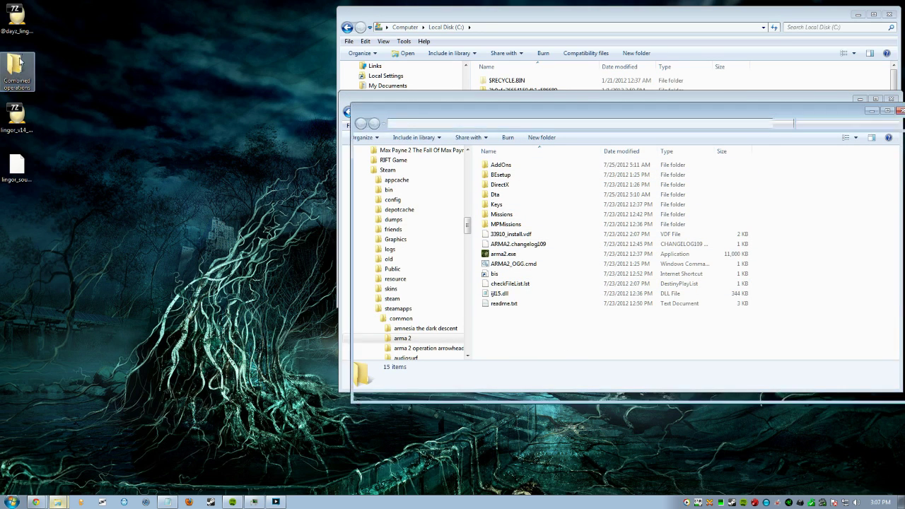
{"action": "left_click_drag", "start_coordinate": [498, 122], "coordinate": [109, 232]}
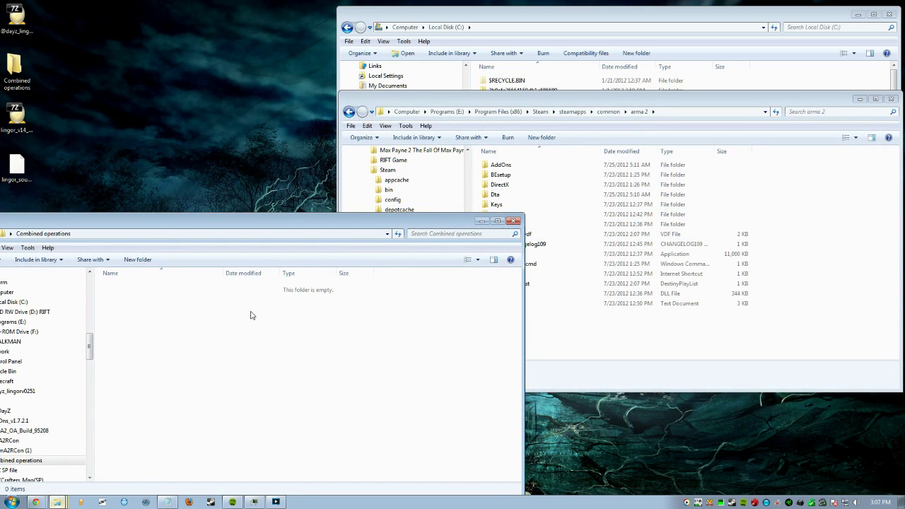
{"action": "left_click", "coordinate": [481, 222]}
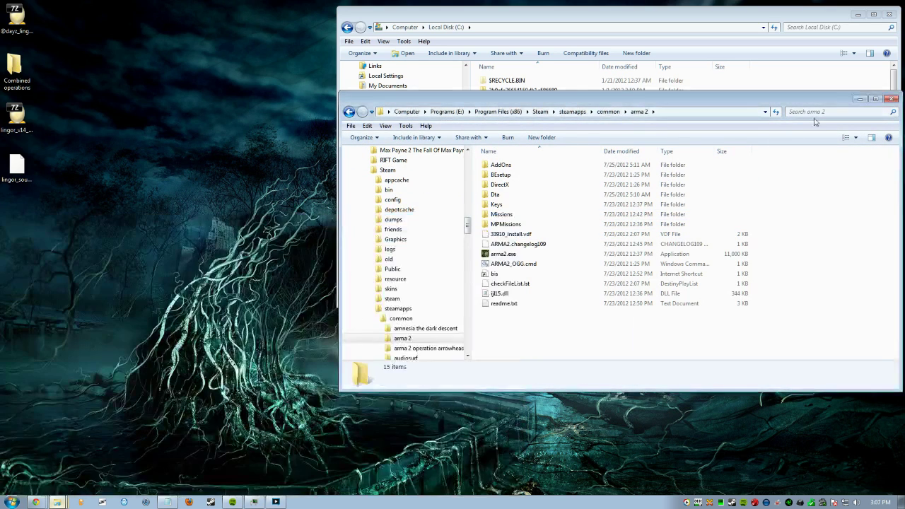
{"action": "left_click", "coordinate": [891, 101]}
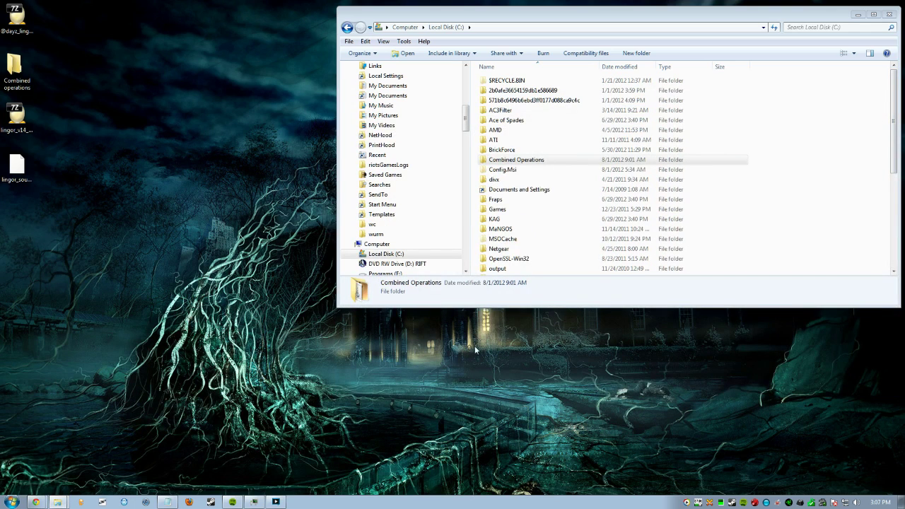
Select Combined Operations on C:, restore and re-minimize the desktop Combined operations window
{"action": "left_click", "coordinate": [537, 160]}
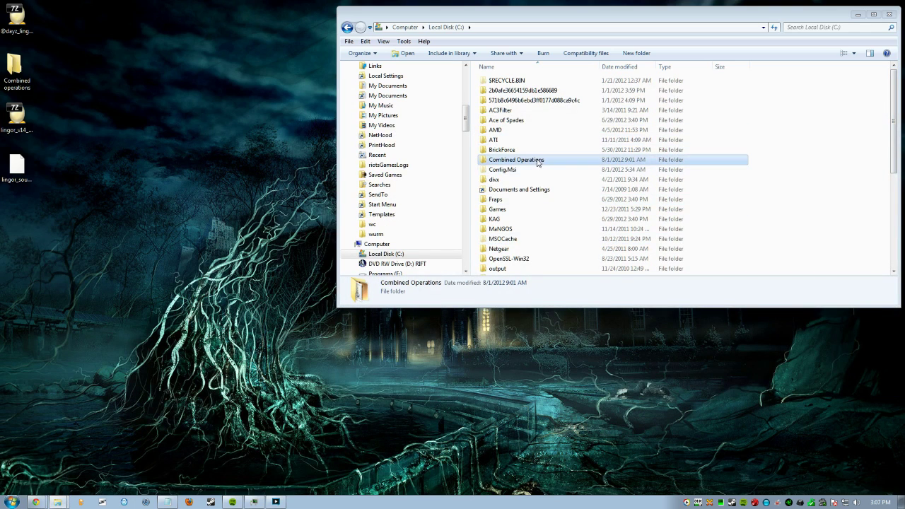
{"action": "left_click", "coordinate": [268, 337]}
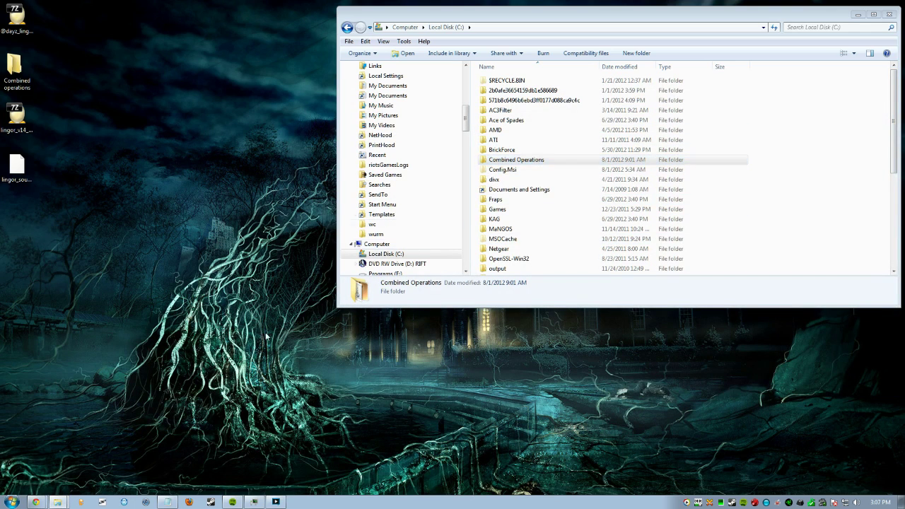
{"action": "left_click", "coordinate": [58, 501]}
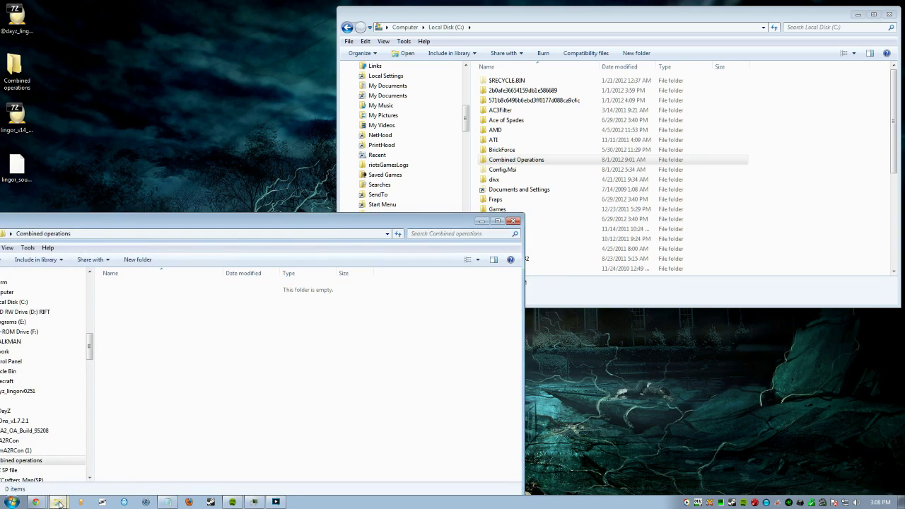
{"action": "key", "text": "alt+Tab"}
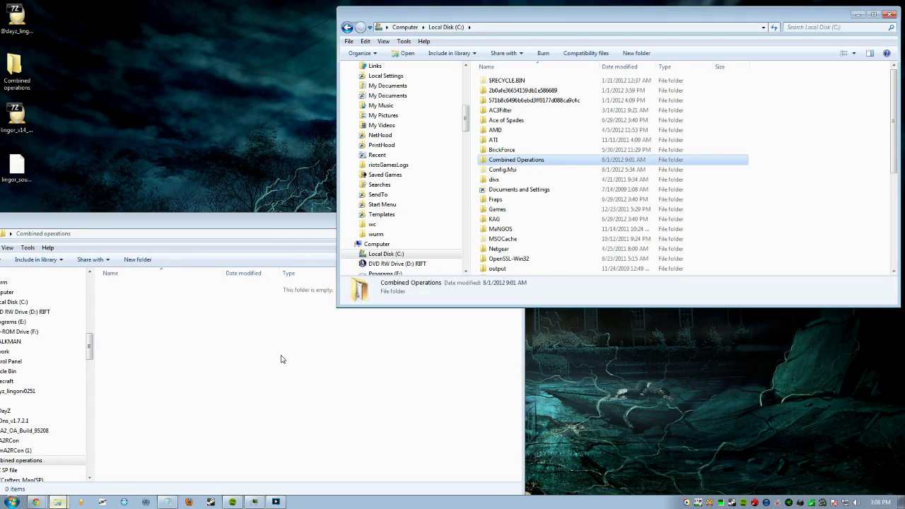
{"action": "left_click", "coordinate": [271, 226]}
{"action": "left_click", "coordinate": [482, 222]}
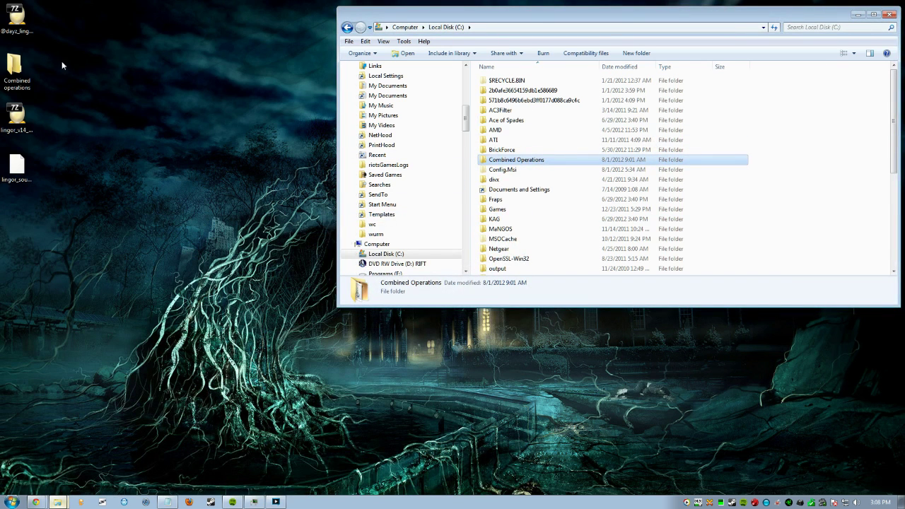
{"action": "left_click", "coordinate": [16, 67]}
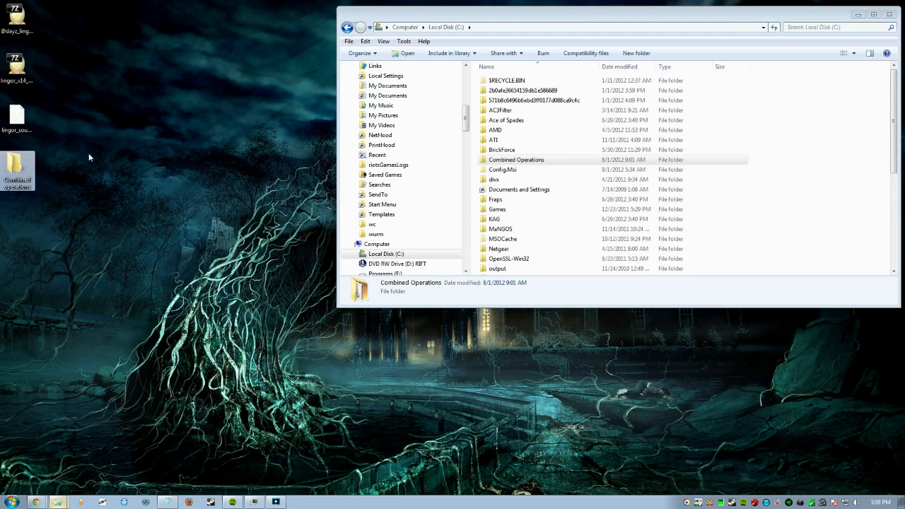
Delete the desktop Combined operations folder, then open C:\Combined Operations and minimize it
{"action": "right_click", "coordinate": [27, 180]}
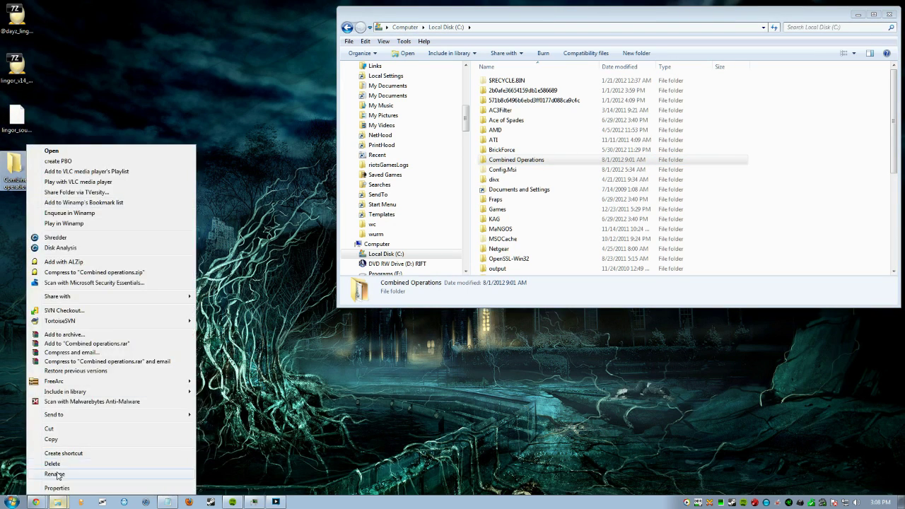
{"action": "left_click", "coordinate": [63, 474]}
{"action": "left_click", "coordinate": [487, 290]}
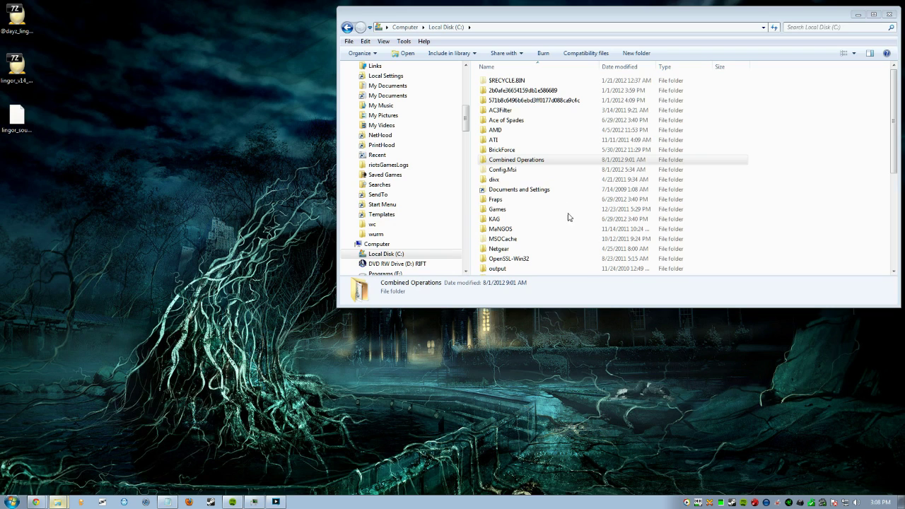
{"action": "double_click", "coordinate": [549, 161]}
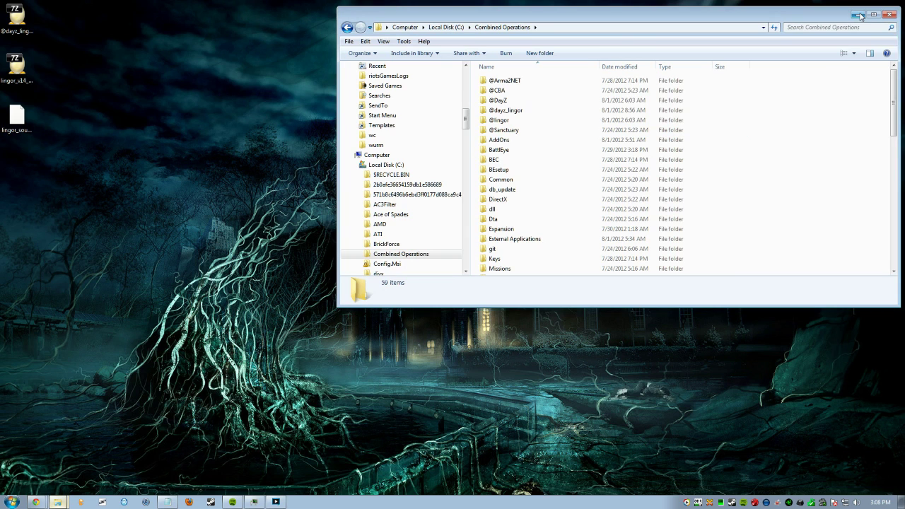
{"action": "left_click", "coordinate": [857, 15]}
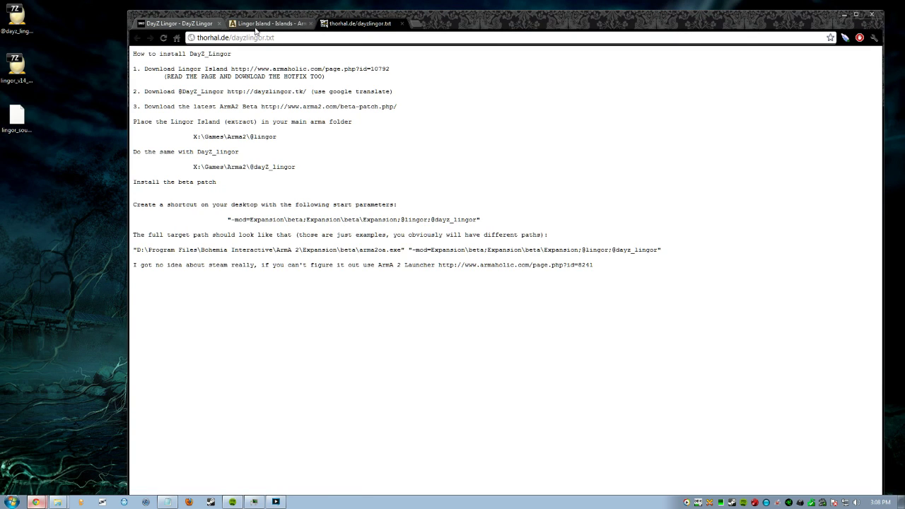
Scroll the Armaholic Lingor Island page to its Installation notes listing the hotfix bisign file
{"action": "left_click", "coordinate": [304, 23]}
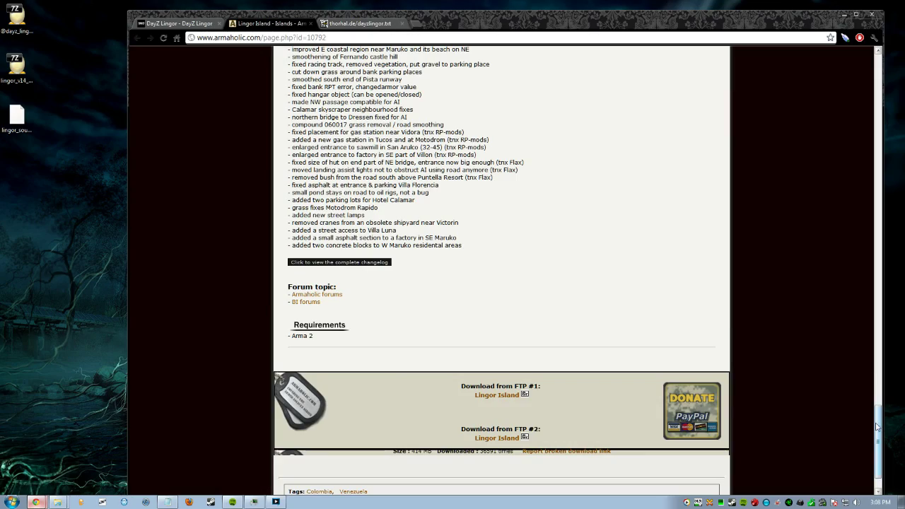
{"action": "left_click_drag", "start_coordinate": [877, 425], "coordinate": [874, 81]}
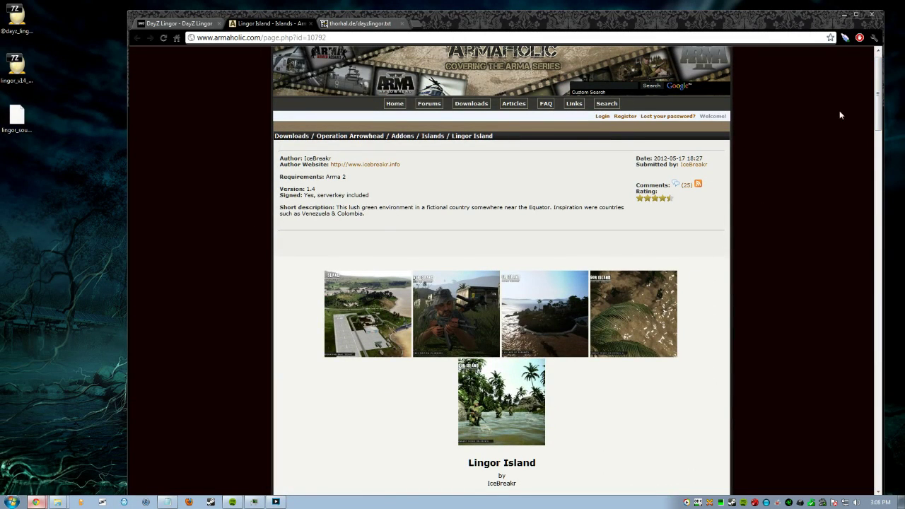
{"action": "left_click_drag", "start_coordinate": [882, 117], "coordinate": [903, 488]}
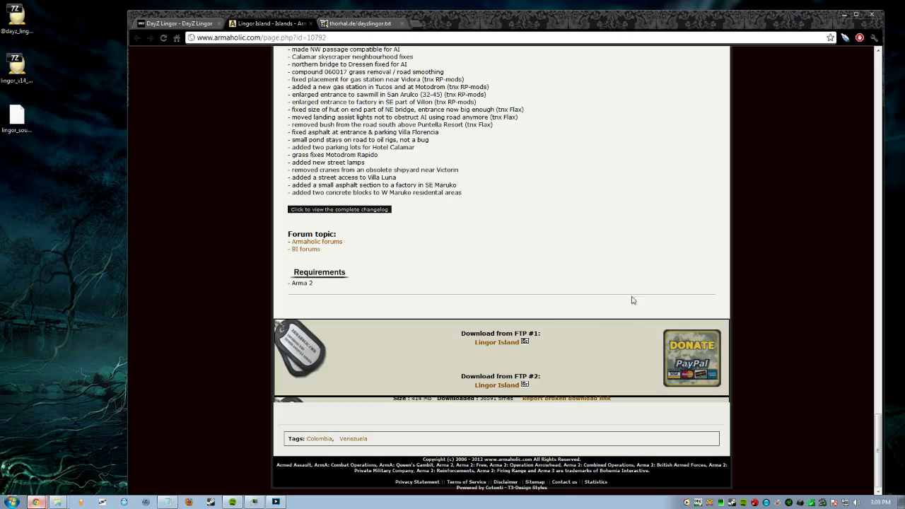
{"action": "left_click_drag", "start_coordinate": [877, 427], "coordinate": [902, 241]}
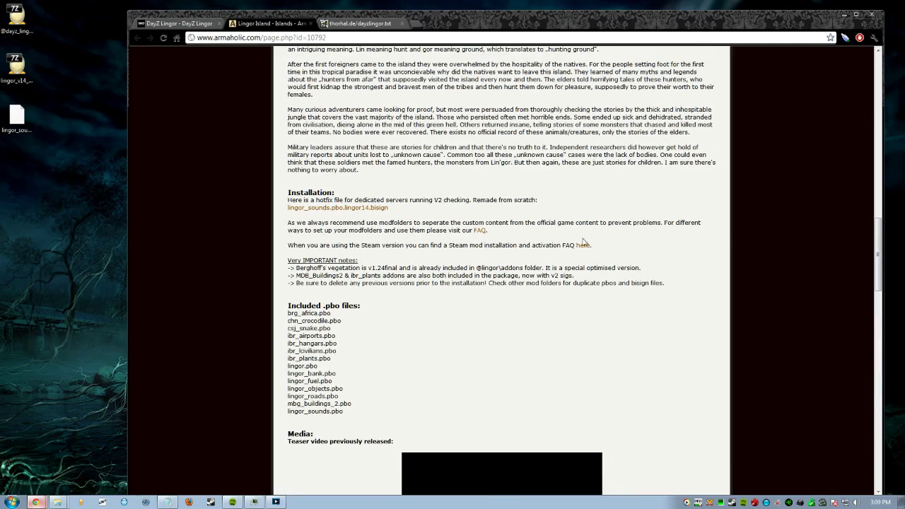
{"action": "left_click_drag", "start_coordinate": [287, 192], "coordinate": [387, 207]}
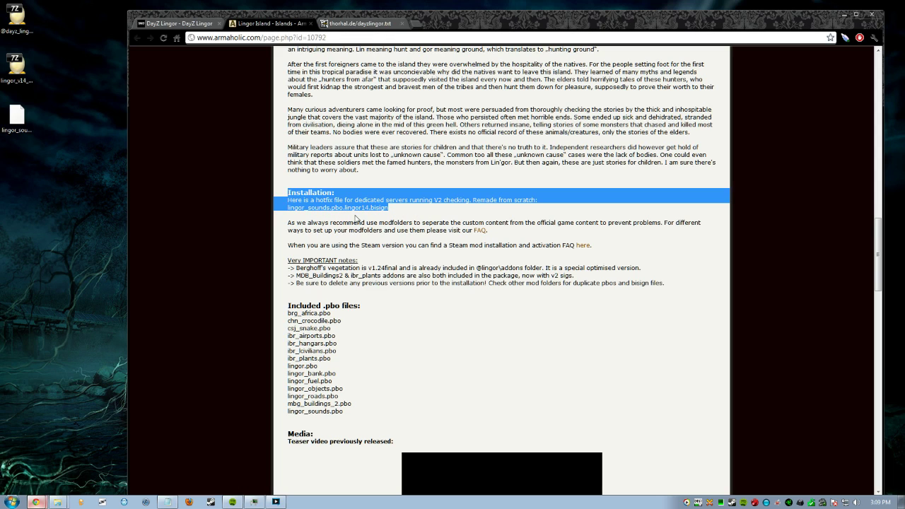
{"action": "left_click", "coordinate": [397, 213]}
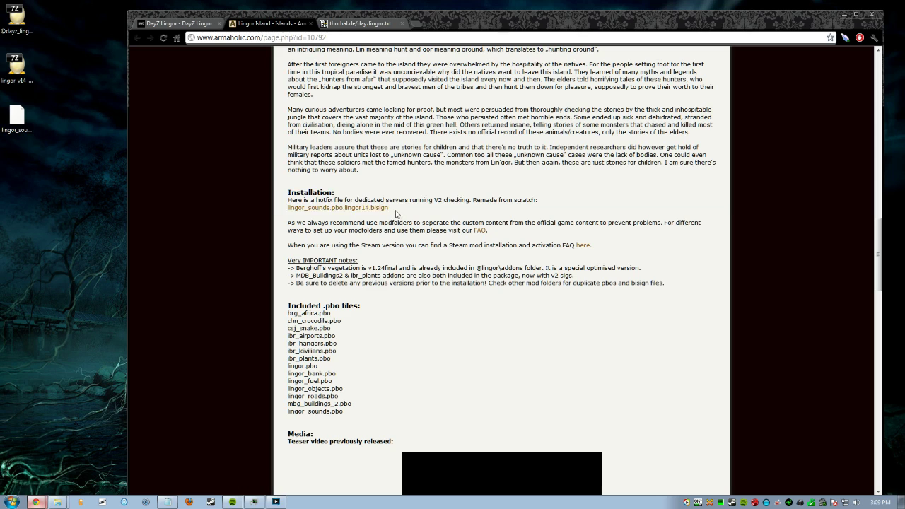
Download the lingor_sounds.pbo.lingor14.bisign hotfix file, then go to the DayZ Lingor site
{"action": "right_click", "coordinate": [359, 210]}
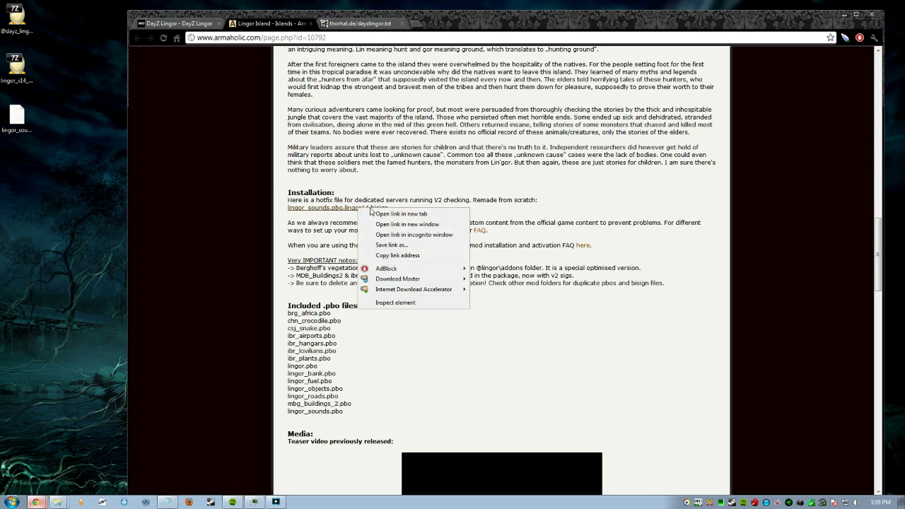
{"action": "left_click", "coordinate": [385, 214]}
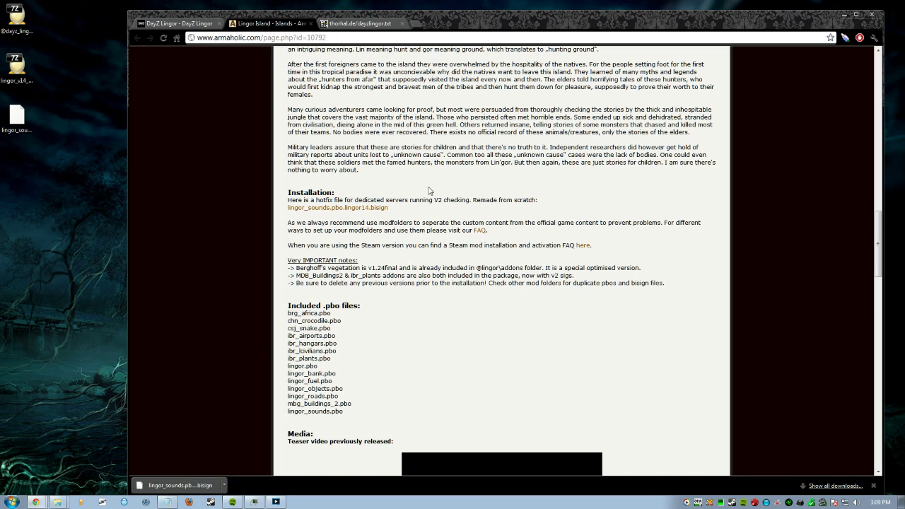
{"action": "left_click", "coordinate": [181, 23]}
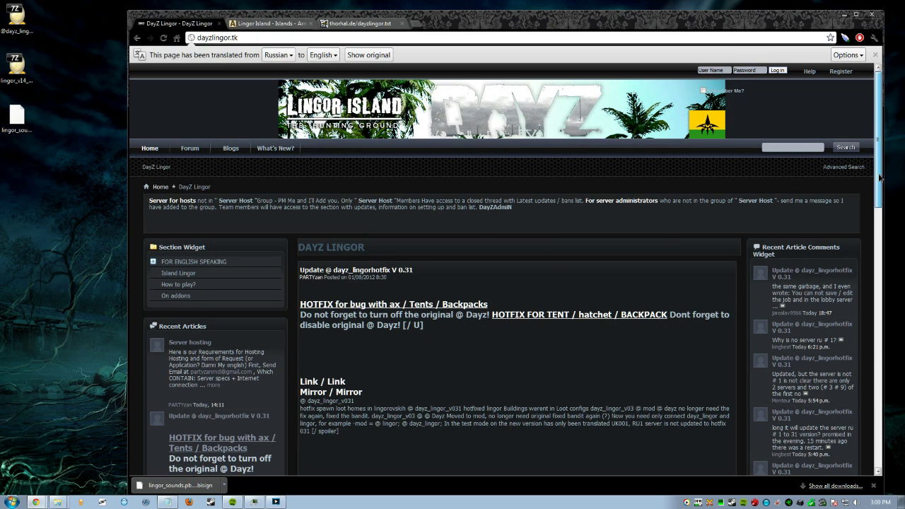
Expand FOR ENGLISH SPEAKING, check the Lingor Island link's menu, then minimize Chrome
{"action": "scroll", "coordinate": [854, 196], "scroll_direction": "down", "scroll_amount": 1}
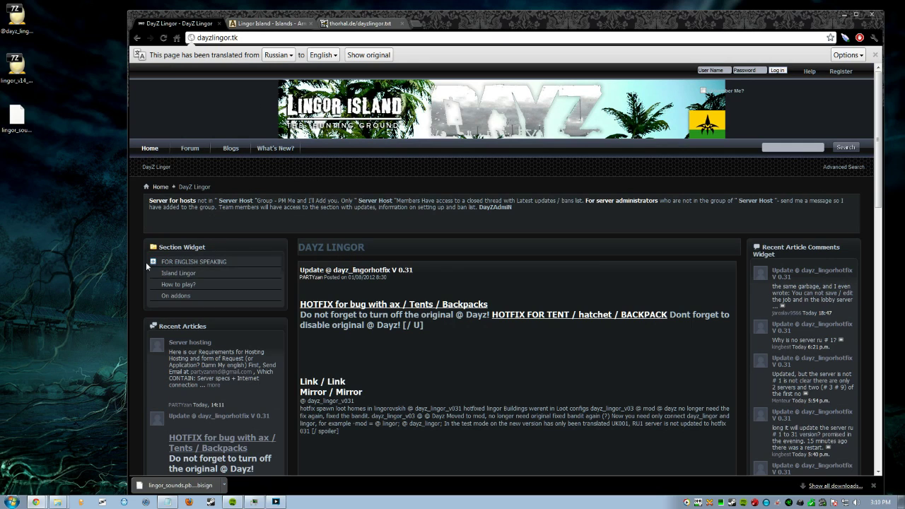
{"action": "left_click", "coordinate": [153, 264]}
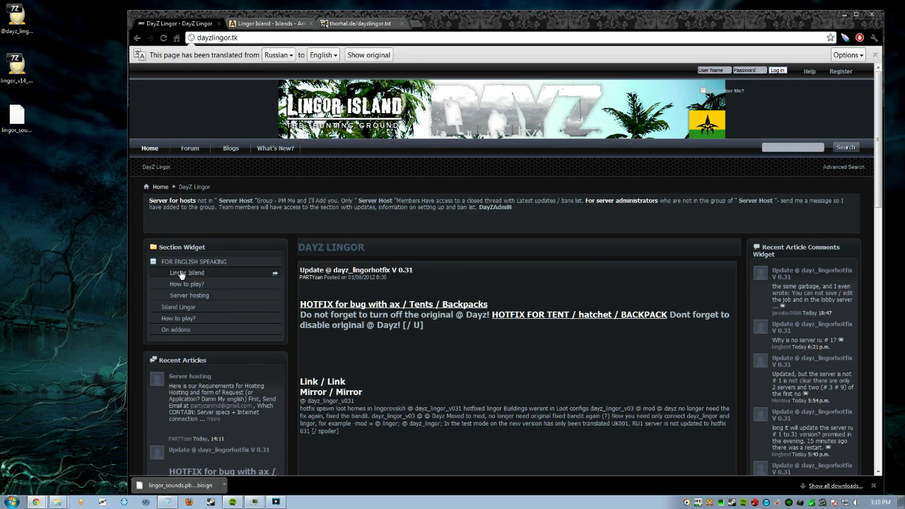
{"action": "right_click", "coordinate": [181, 274]}
{"action": "left_click", "coordinate": [181, 284]}
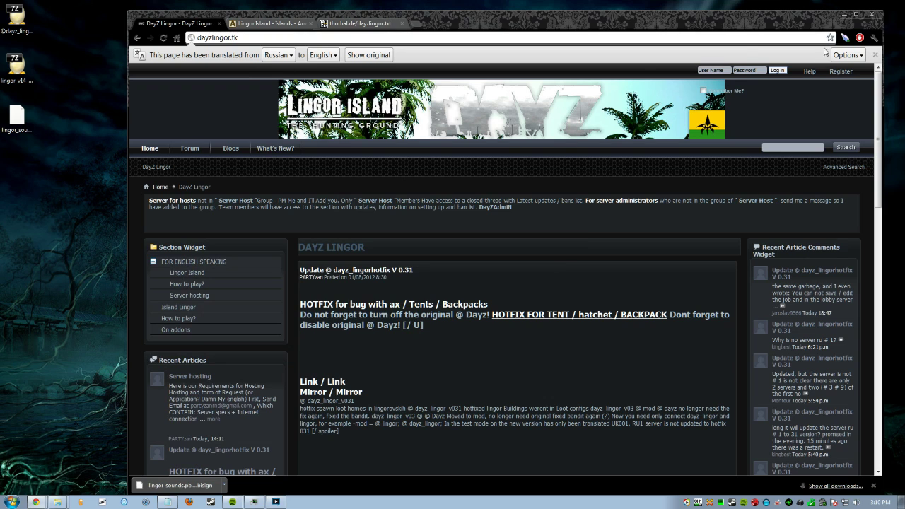
{"action": "left_click", "coordinate": [844, 15]}
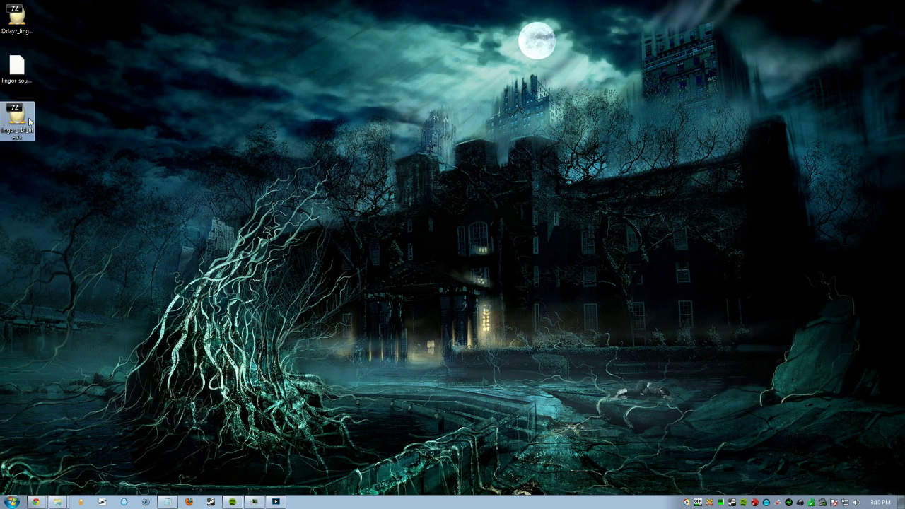
{"action": "double_click", "coordinate": [24, 131]}
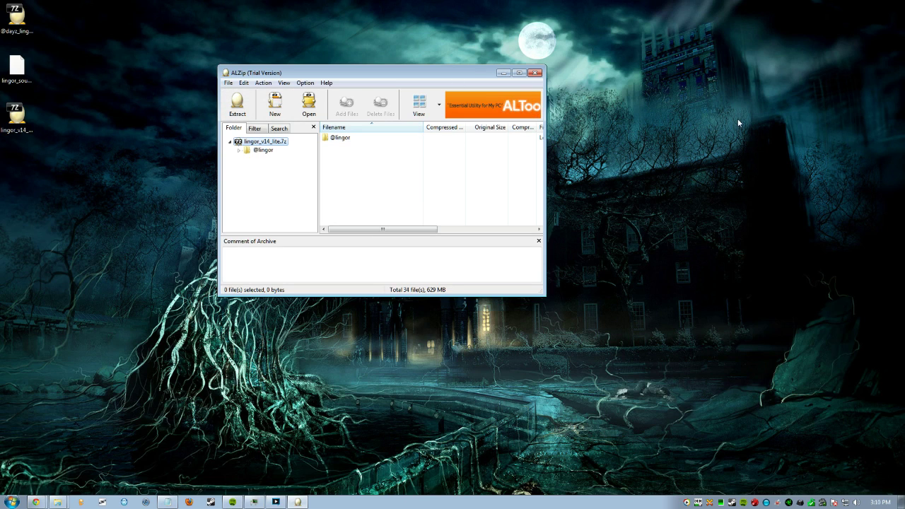
{"action": "left_click", "coordinate": [535, 73]}
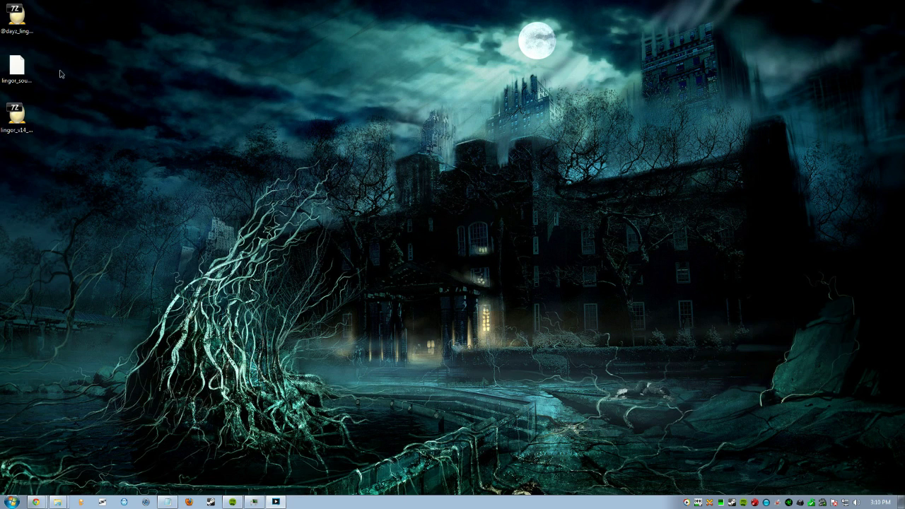
{"action": "left_click", "coordinate": [29, 71]}
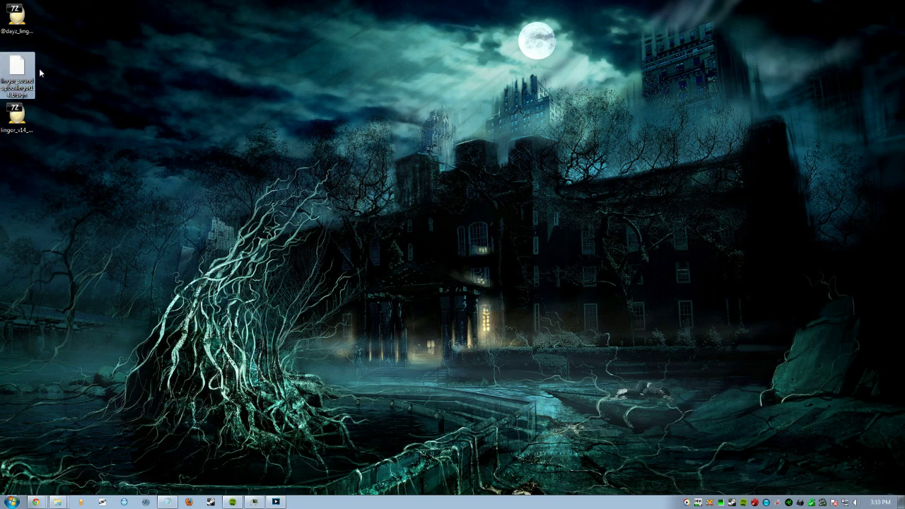
{"action": "double_click", "coordinate": [17, 118]}
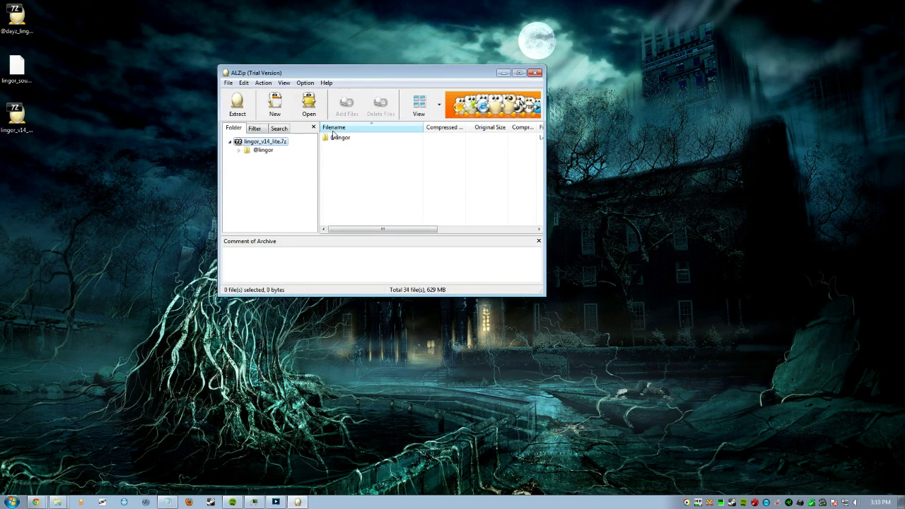
{"action": "double_click", "coordinate": [343, 140]}
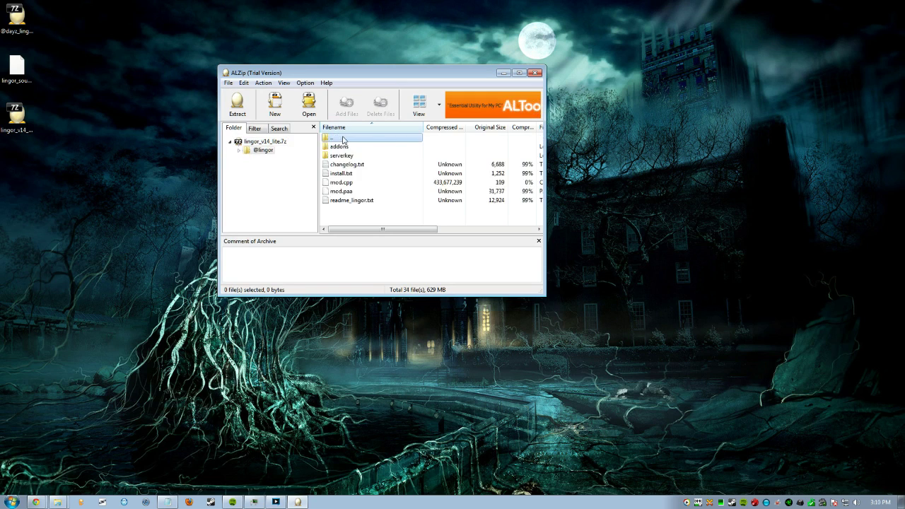
{"action": "double_click", "coordinate": [354, 147]}
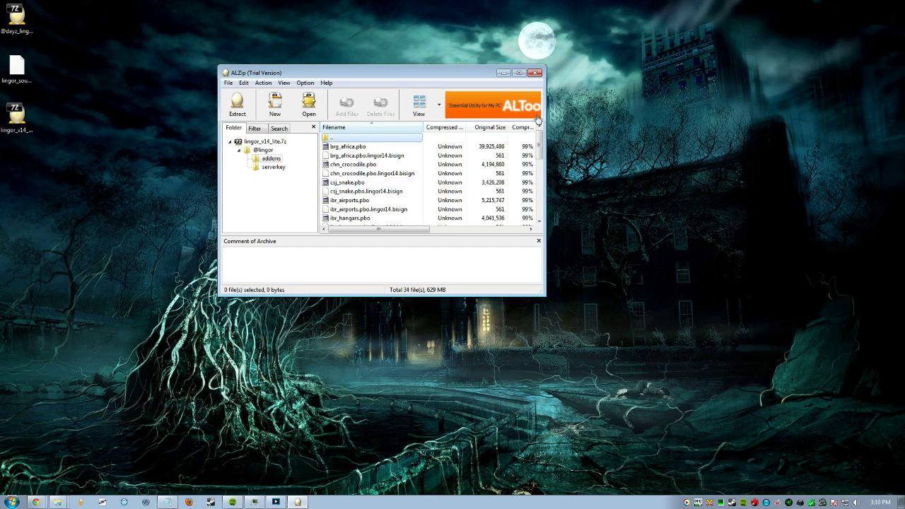
{"action": "left_click", "coordinate": [536, 73]}
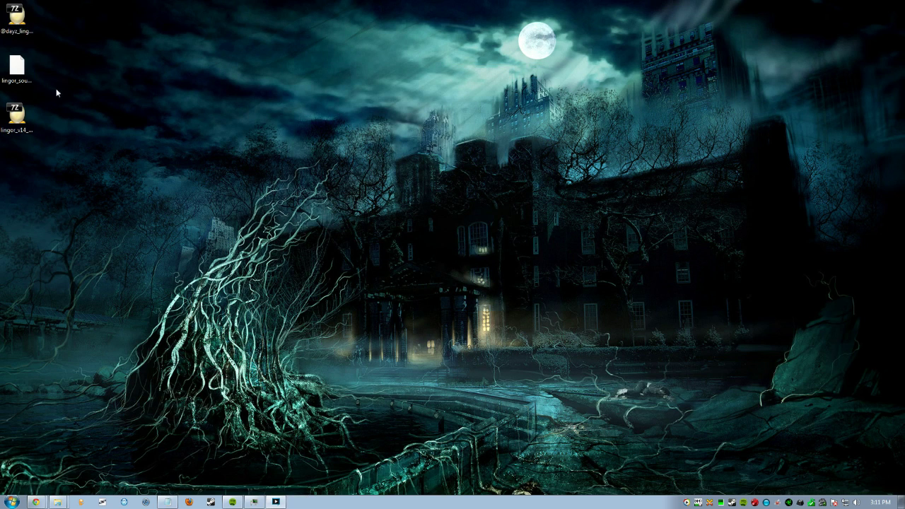
{"action": "double_click", "coordinate": [18, 22]}
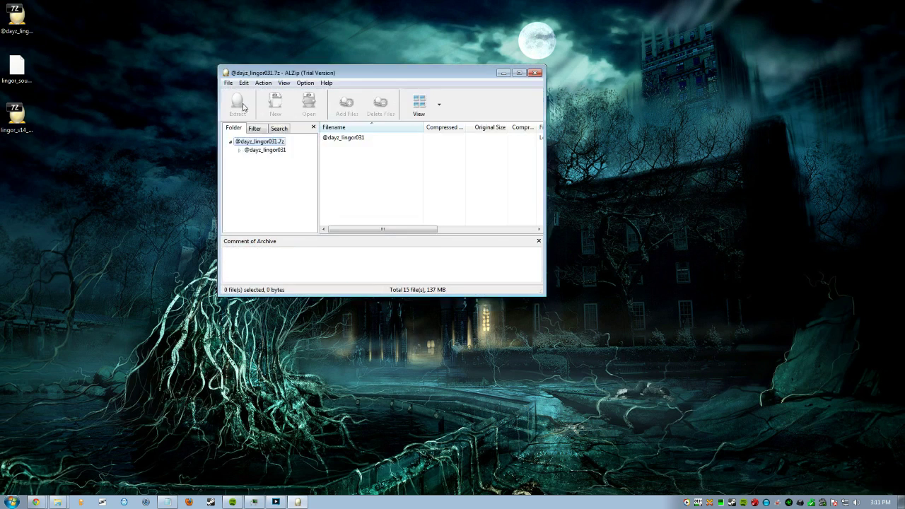
{"action": "double_click", "coordinate": [366, 140]}
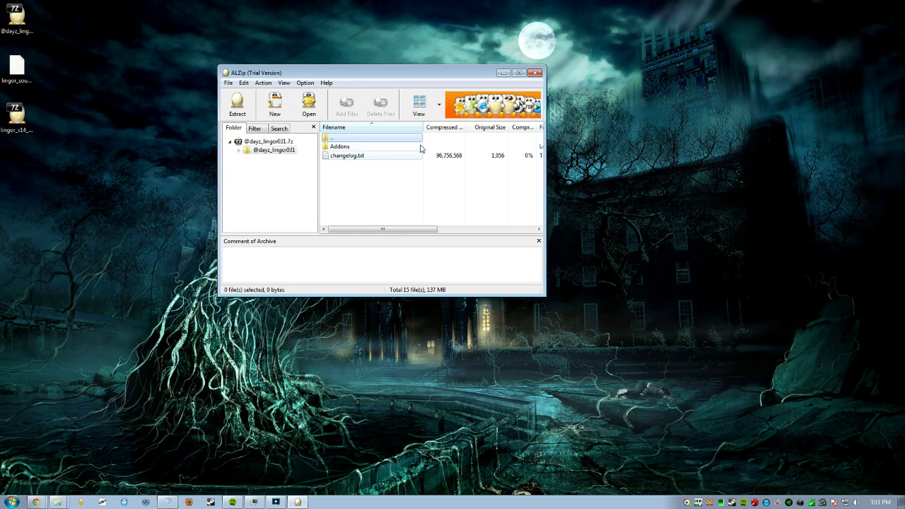
{"action": "left_click", "coordinate": [503, 74]}
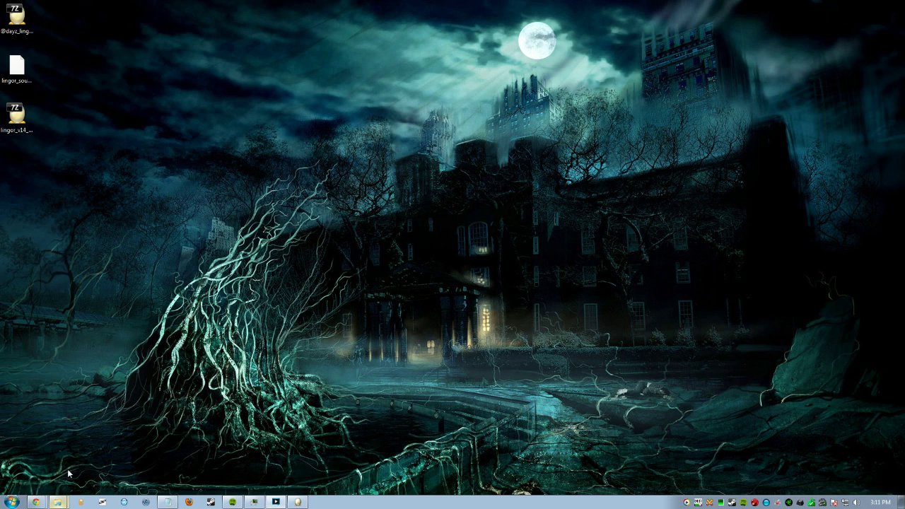
{"action": "left_click", "coordinate": [57, 502]}
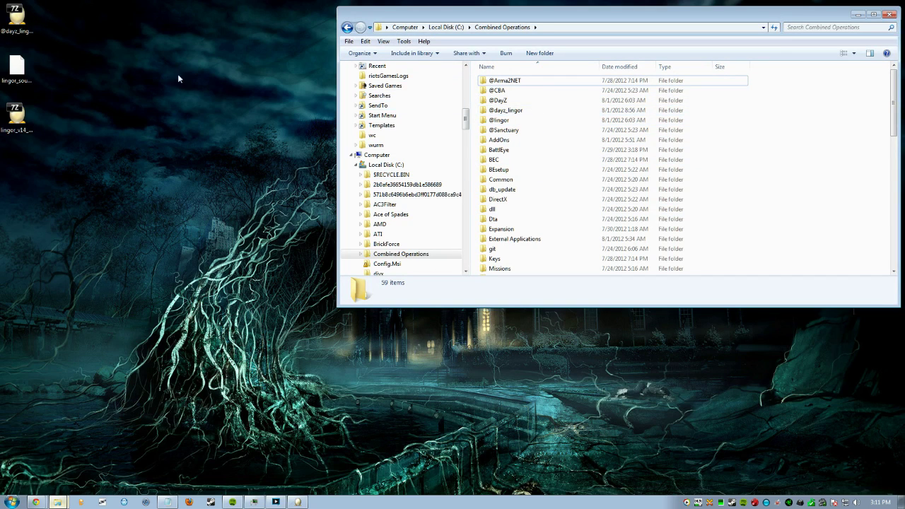
{"action": "double_click", "coordinate": [17, 19]}
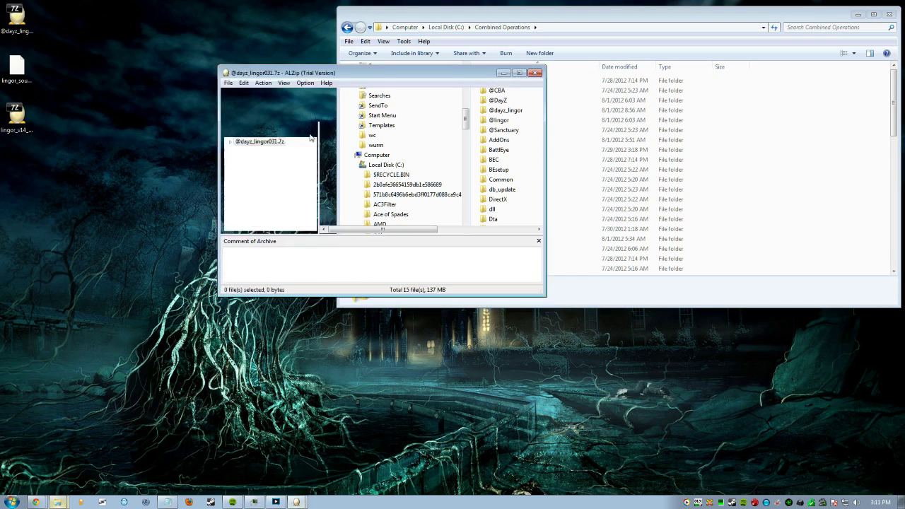
{"action": "left_click", "coordinate": [503, 72]}
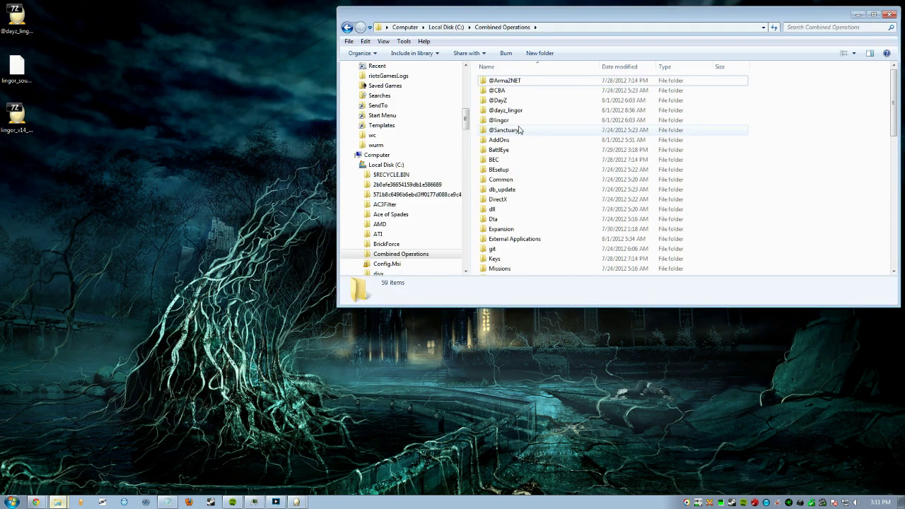
{"action": "double_click", "coordinate": [525, 112]}
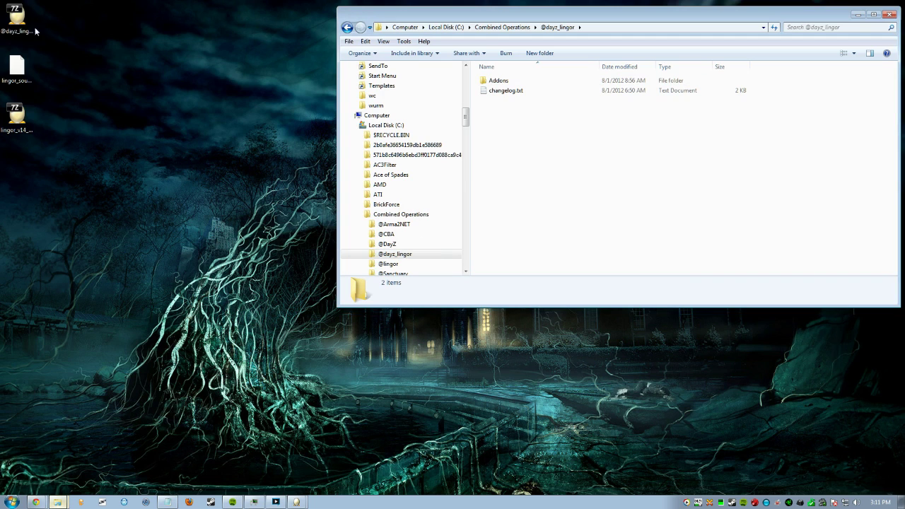
{"action": "left_click", "coordinate": [348, 26]}
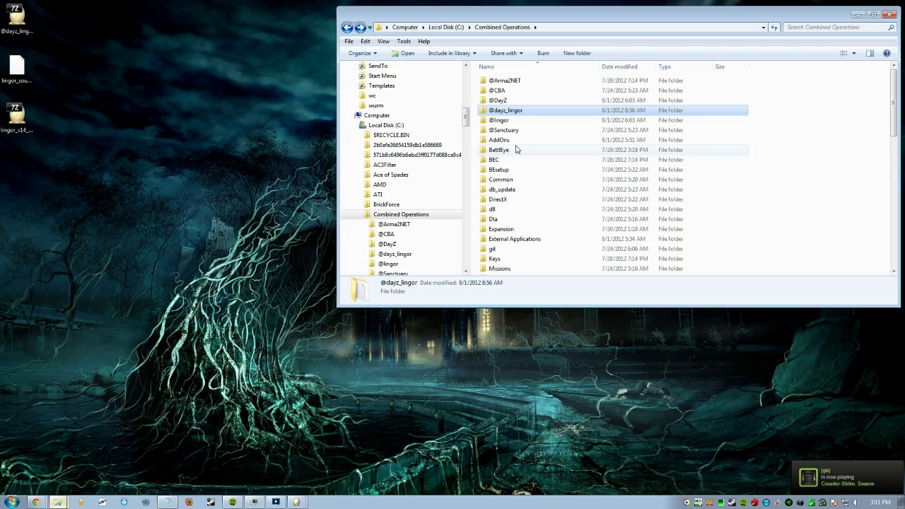
{"action": "double_click", "coordinate": [509, 120]}
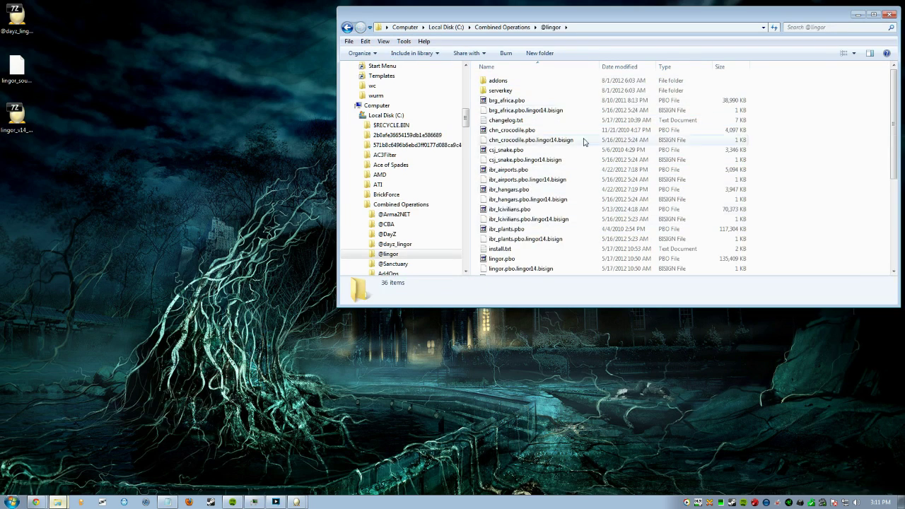
{"action": "left_click", "coordinate": [347, 27]}
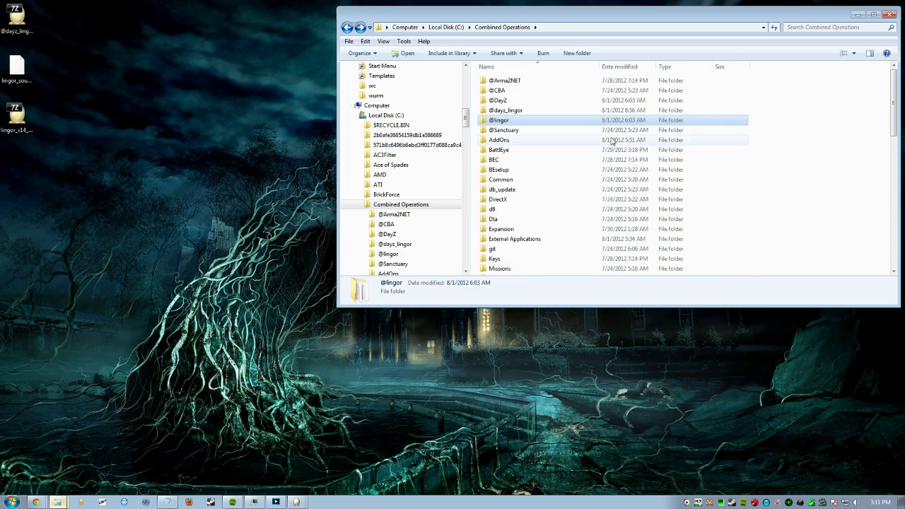
{"action": "scroll", "coordinate": [613, 142], "scroll_direction": "down", "scroll_amount": 10}
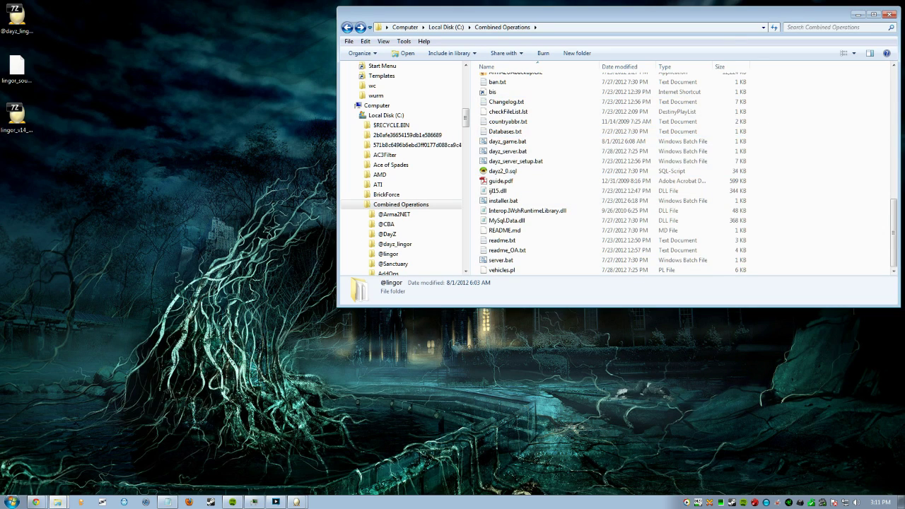
{"action": "double_click", "coordinate": [514, 142]}
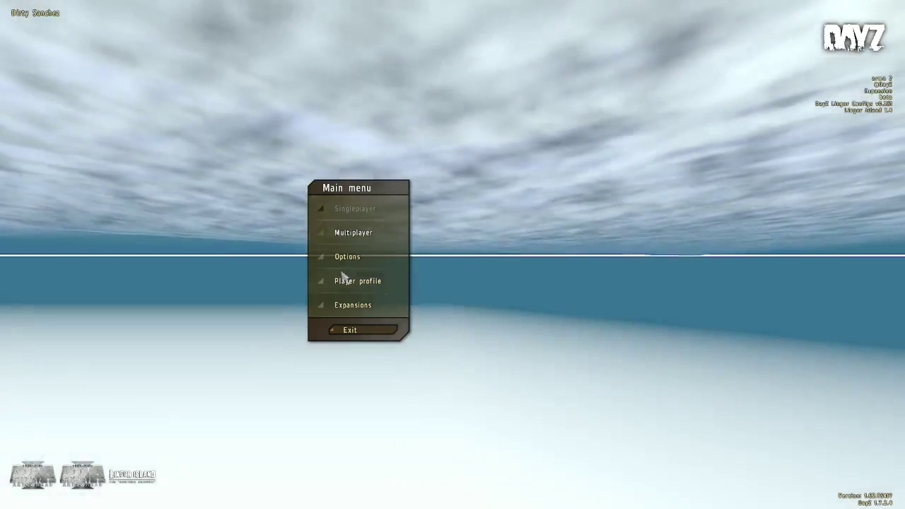
In Video Options, lower brightness and gamma to 1.0 and visibility from 4600 to 2065, then apply
{"action": "left_click", "coordinate": [343, 257]}
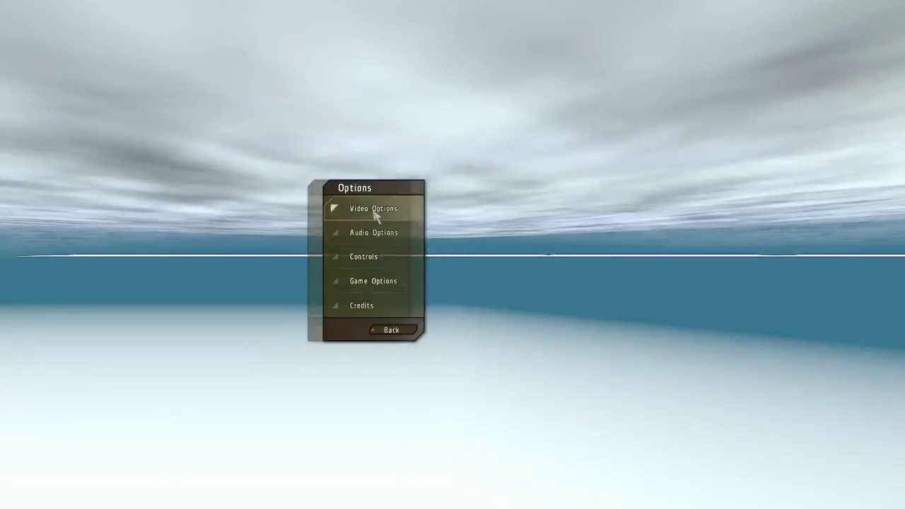
{"action": "left_click", "coordinate": [375, 212]}
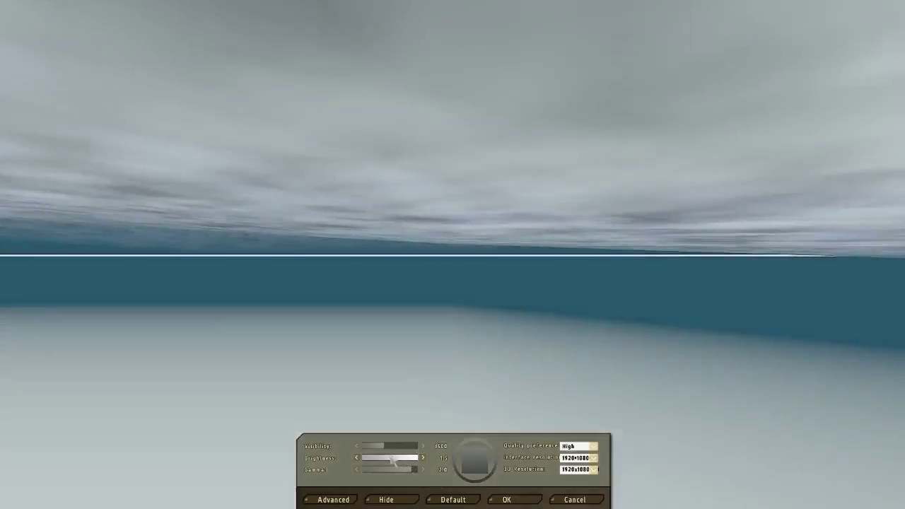
{"action": "left_click_drag", "start_coordinate": [393, 460], "coordinate": [386, 456]}
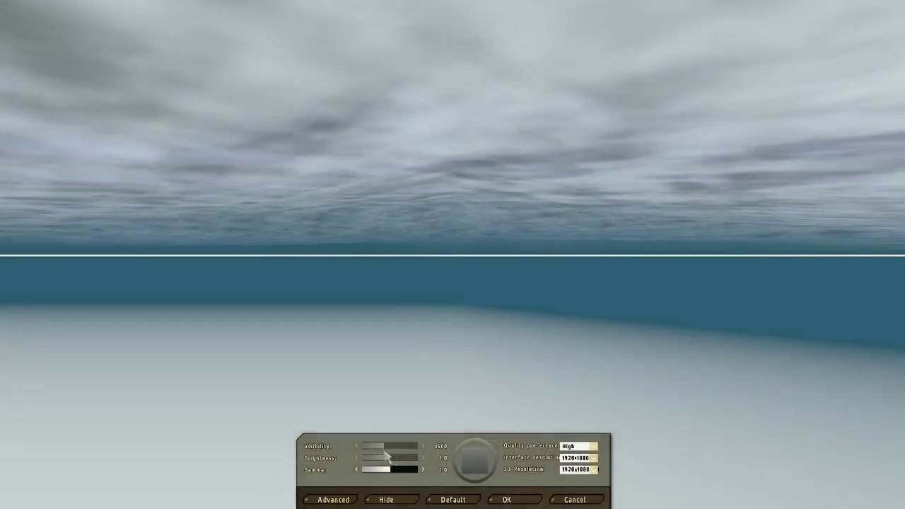
{"action": "left_click_drag", "start_coordinate": [382, 447], "coordinate": [389, 447]}
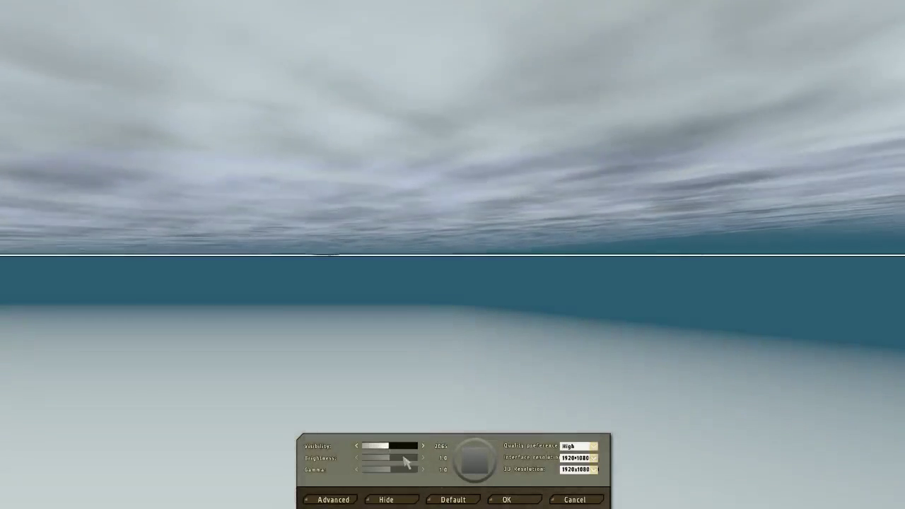
{"action": "left_click", "coordinate": [493, 500]}
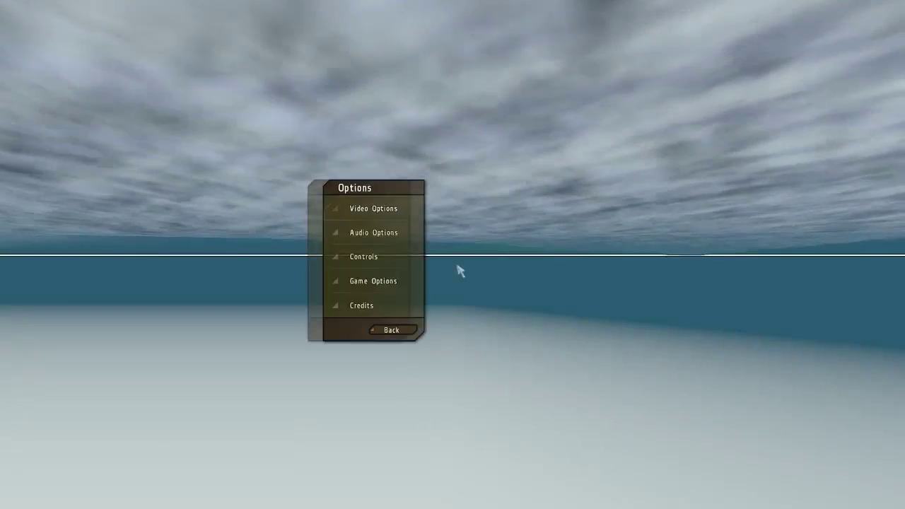
{"action": "left_click", "coordinate": [403, 330]}
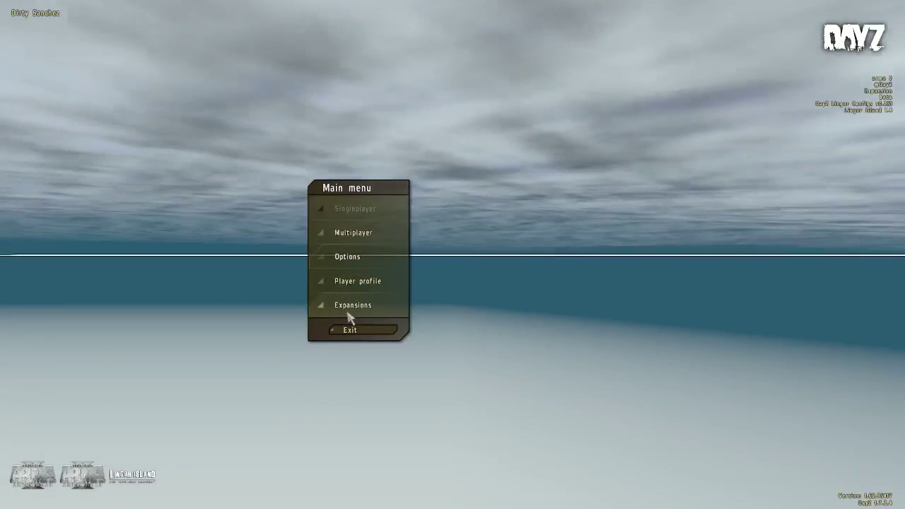
Verify DayZ Lingor Configs v0.251 and Lingor Island 1.4 are enabled in Expansions and save
{"action": "left_click", "coordinate": [351, 305]}
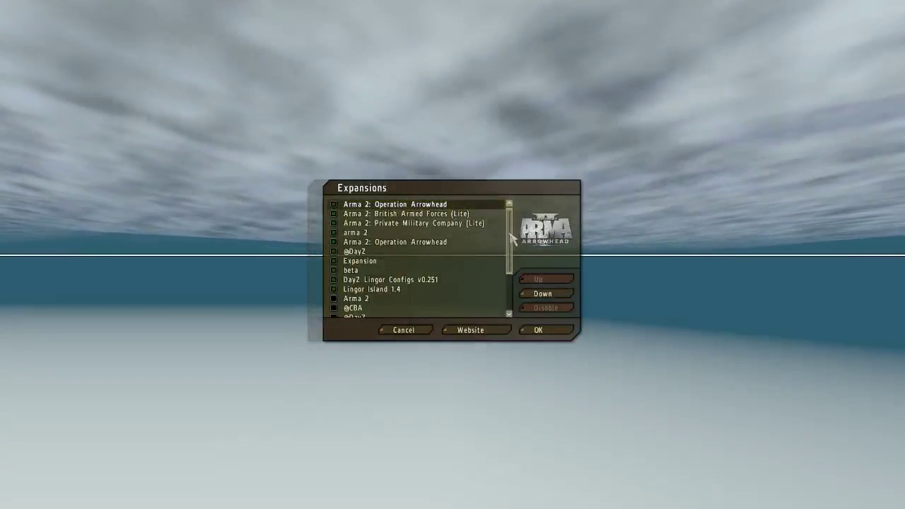
{"action": "scroll", "coordinate": [512, 239], "scroll_direction": "down", "scroll_amount": 4}
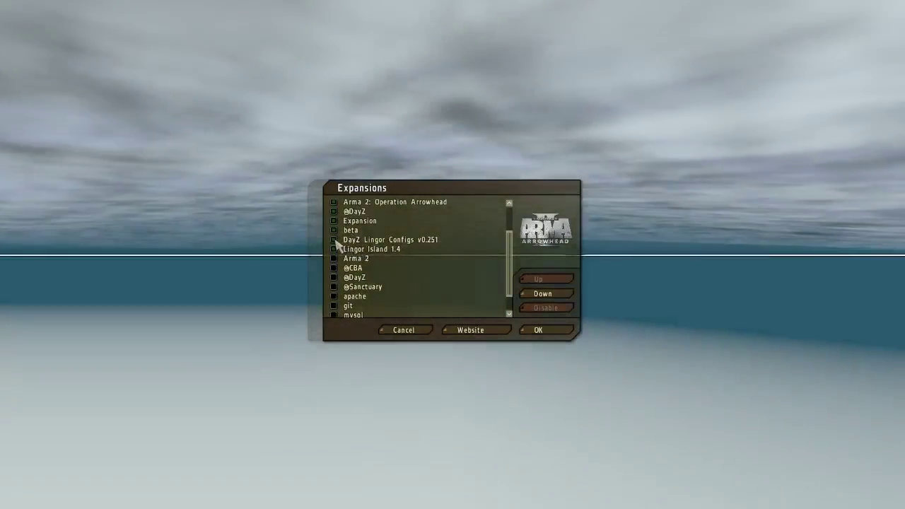
{"action": "left_click", "coordinate": [337, 241]}
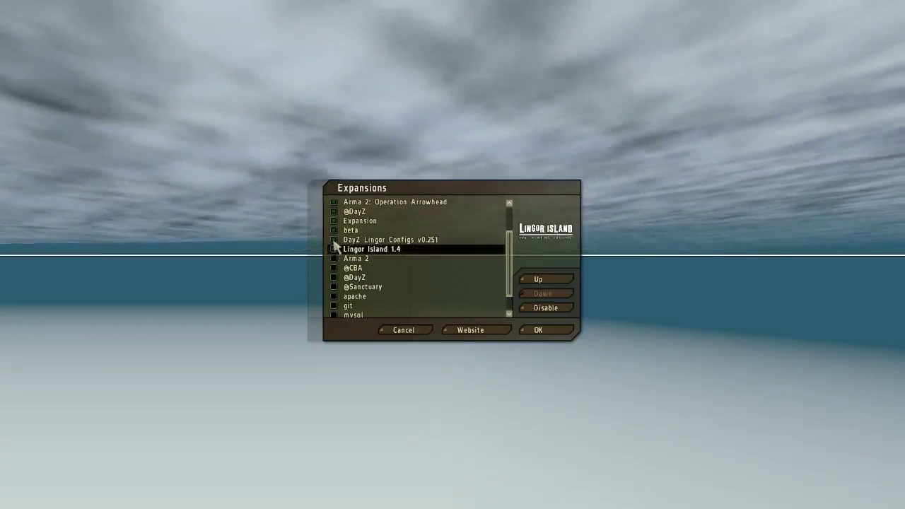
{"action": "left_click", "coordinate": [357, 259]}
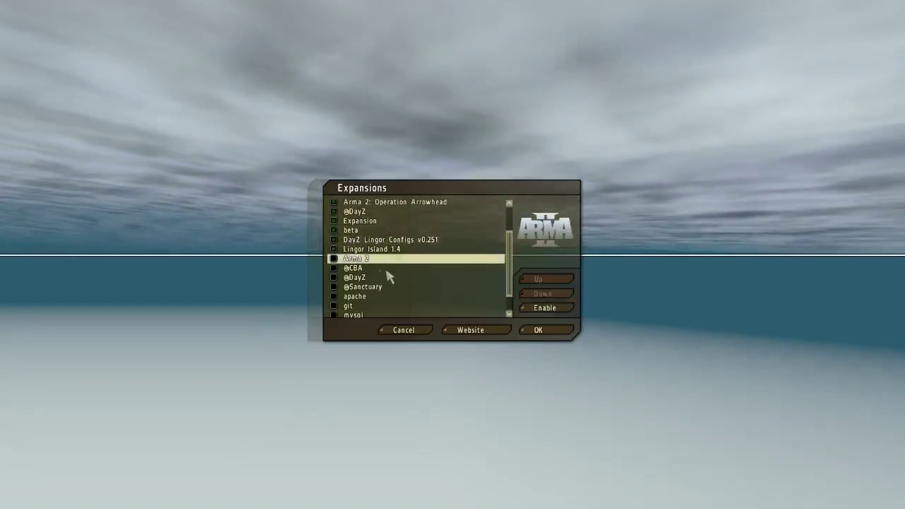
{"action": "left_click", "coordinate": [387, 269]}
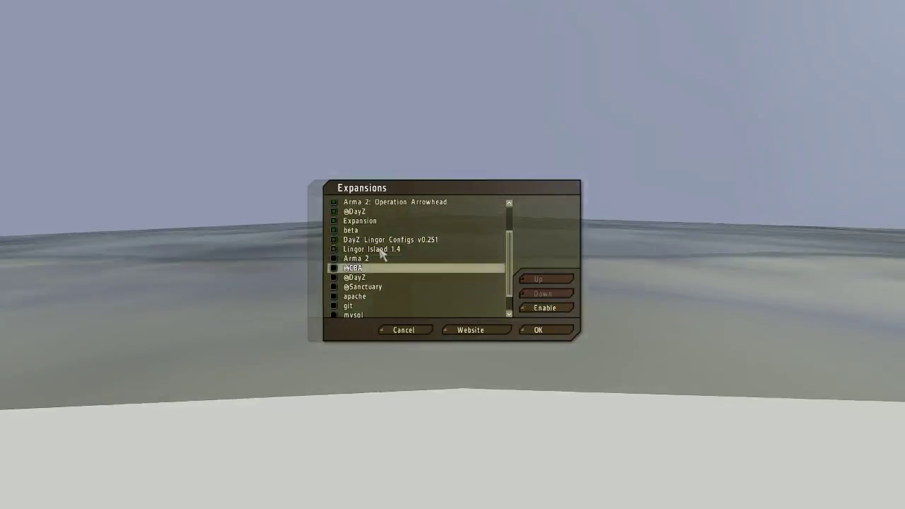
{"action": "left_click", "coordinate": [380, 251]}
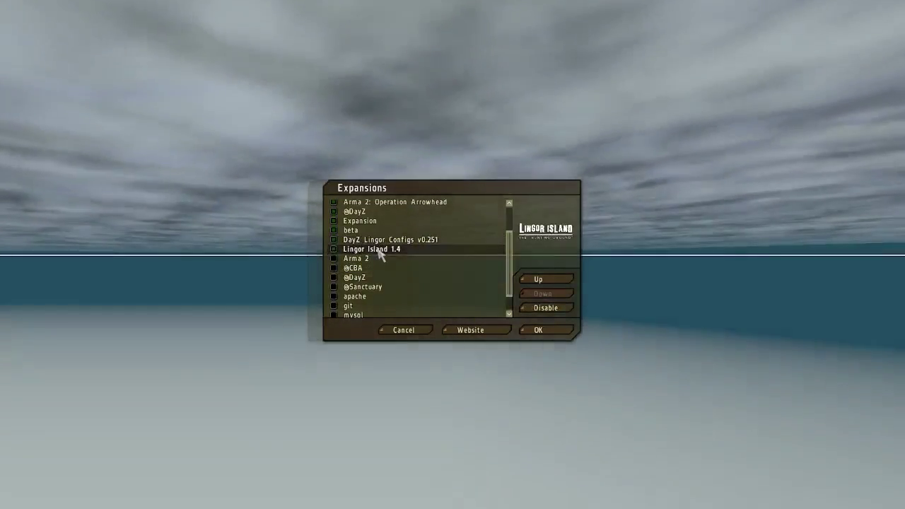
{"action": "left_click", "coordinate": [381, 240]}
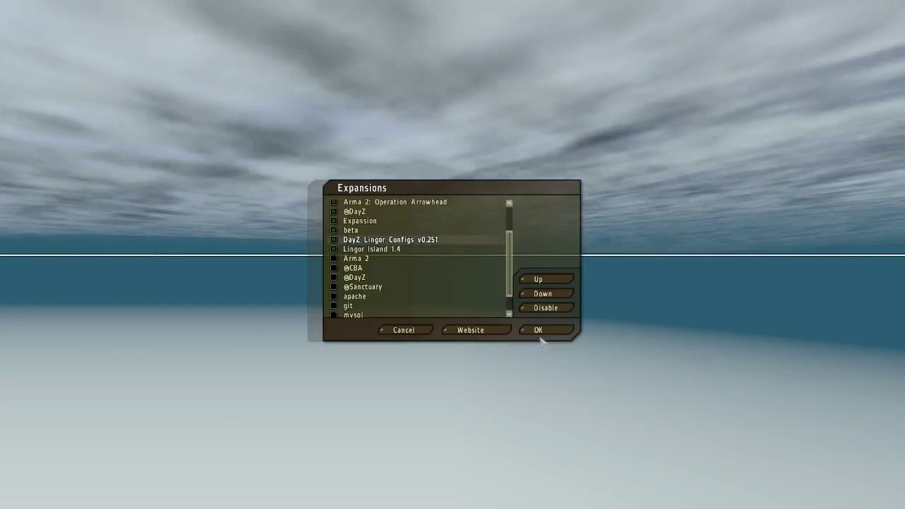
{"action": "left_click", "coordinate": [539, 331]}
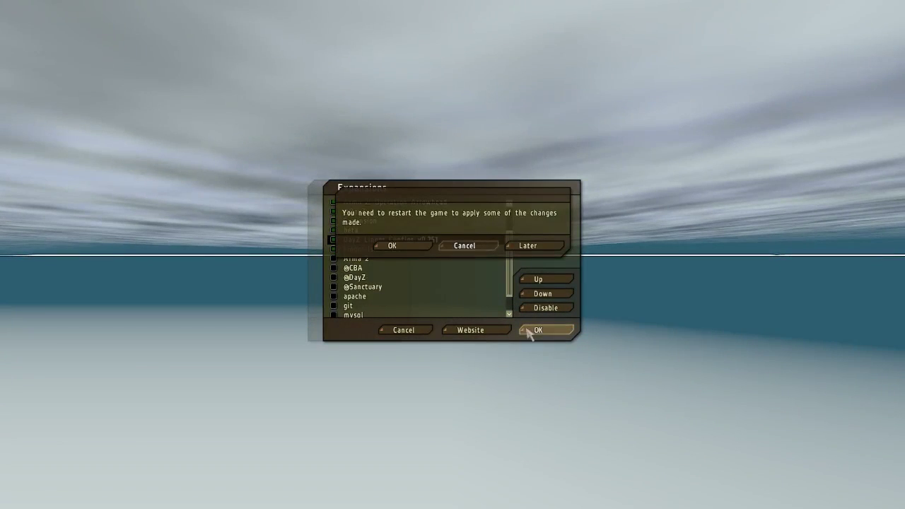
Accept the restart to load the Lingor expansions, then open the internet server browser
{"action": "left_click", "coordinate": [407, 251]}
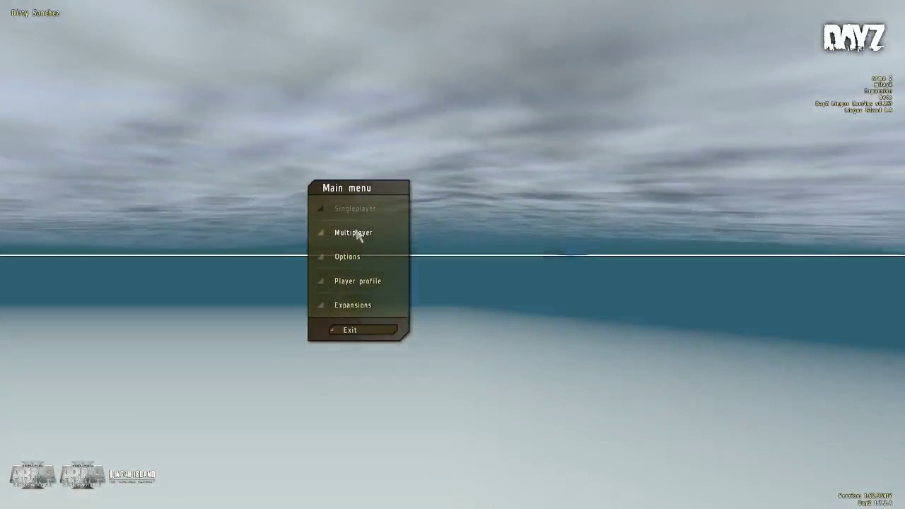
{"action": "left_click", "coordinate": [357, 234]}
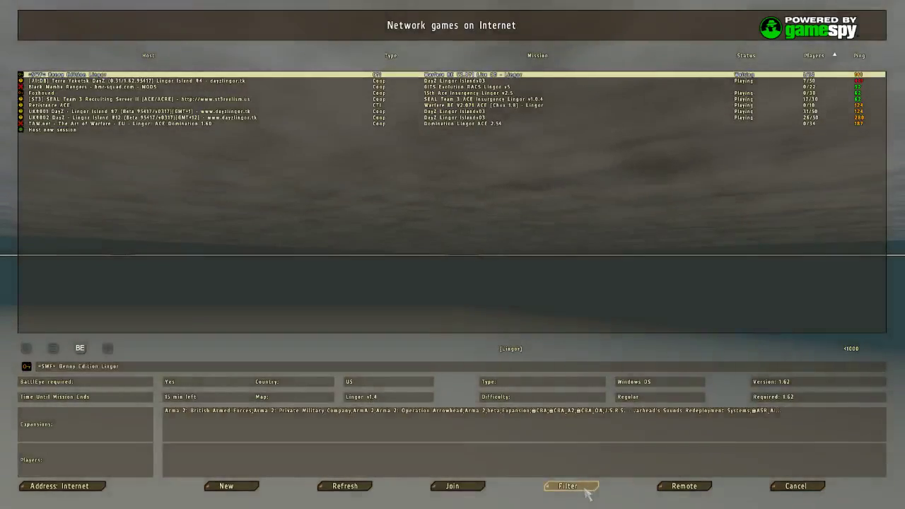
Filter the server list to Lingor missions, refresh it, and select the UK#001 DayZ Lingor server
{"action": "left_click", "coordinate": [585, 488]}
{"action": "left_click", "coordinate": [479, 251]}
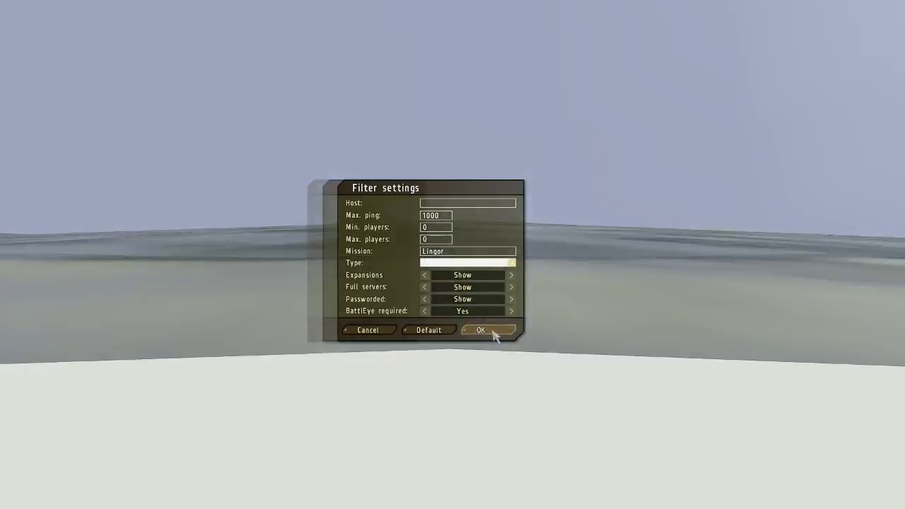
{"action": "left_click", "coordinate": [491, 332]}
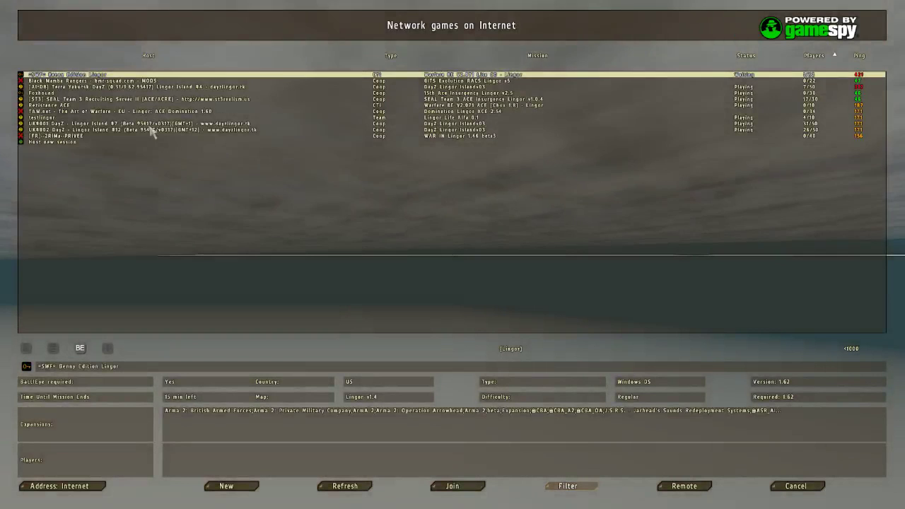
{"action": "left_click", "coordinate": [344, 484]}
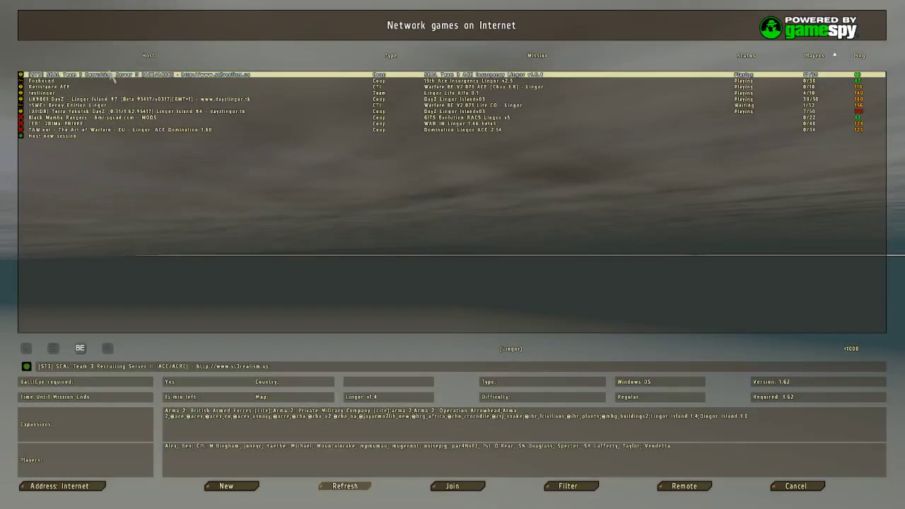
{"action": "left_click", "coordinate": [124, 99]}
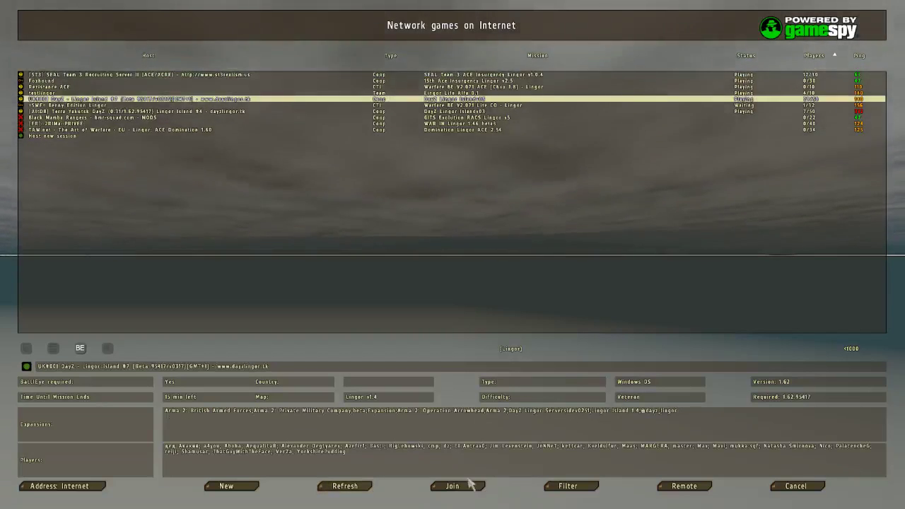